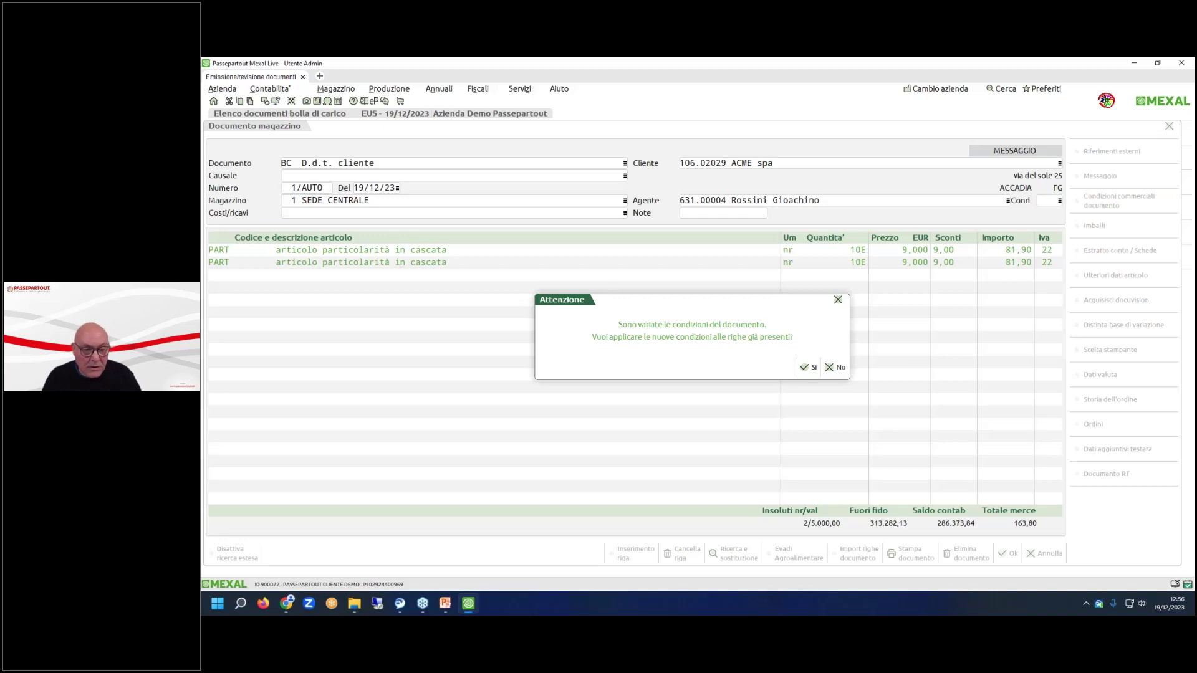
Step: Apply the pending conditions, switch the delivery note's customer to A.C.M.E. s.r.l., and apply its conditions to the existing rows
{"action": "key", "text": "Return"}
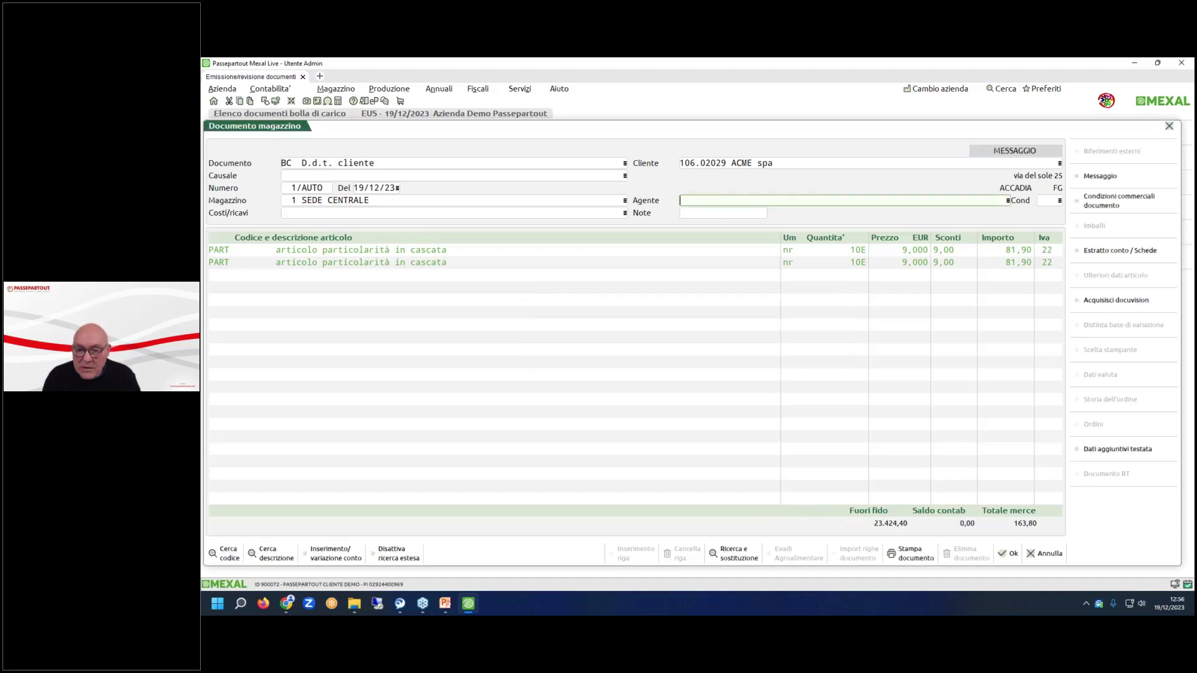
{"action": "left_click", "coordinate": [680, 163]}
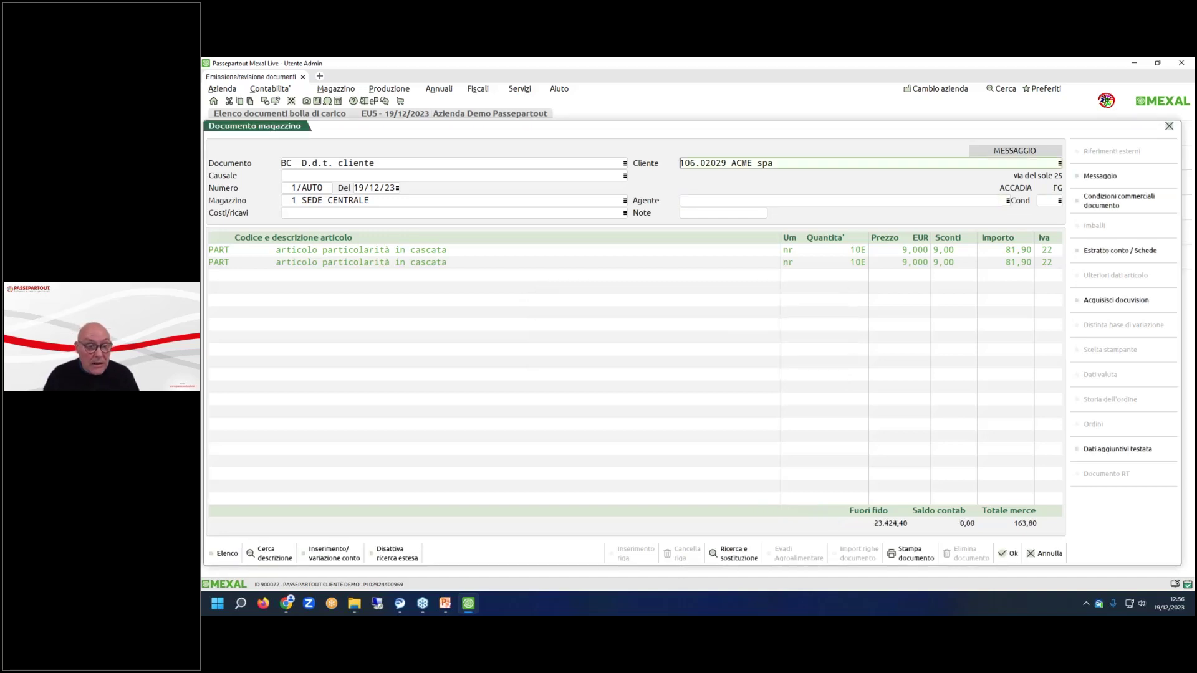
{"action": "key", "text": "F2"}
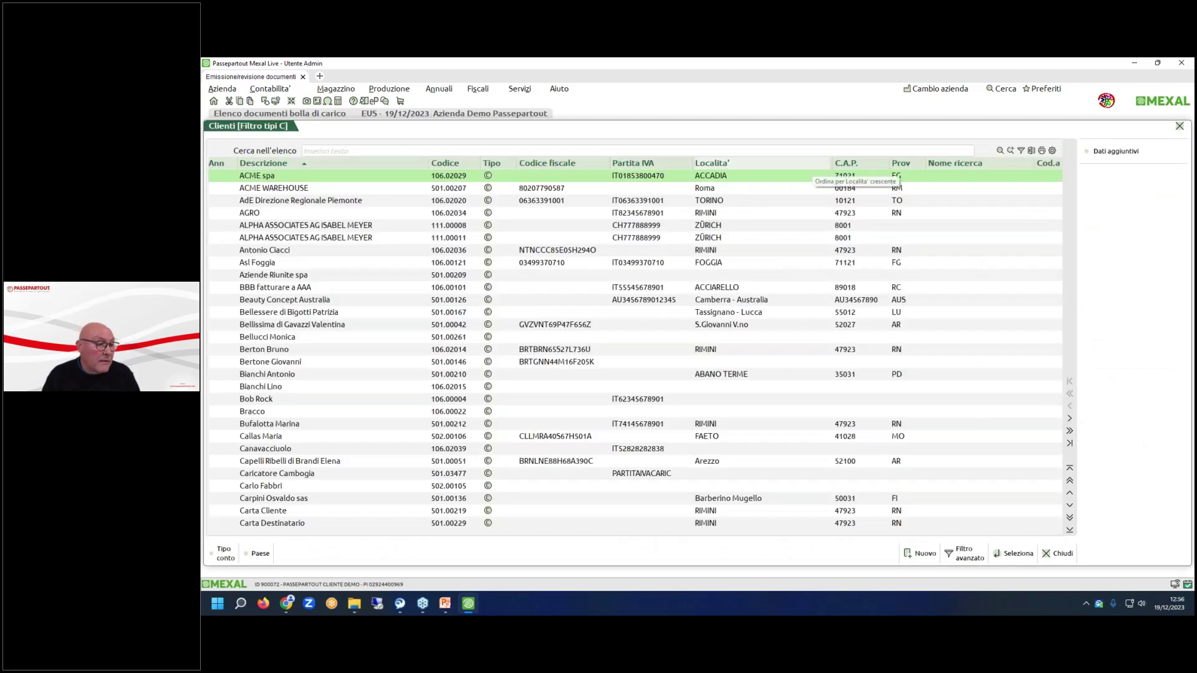
{"action": "key", "text": "Return"}
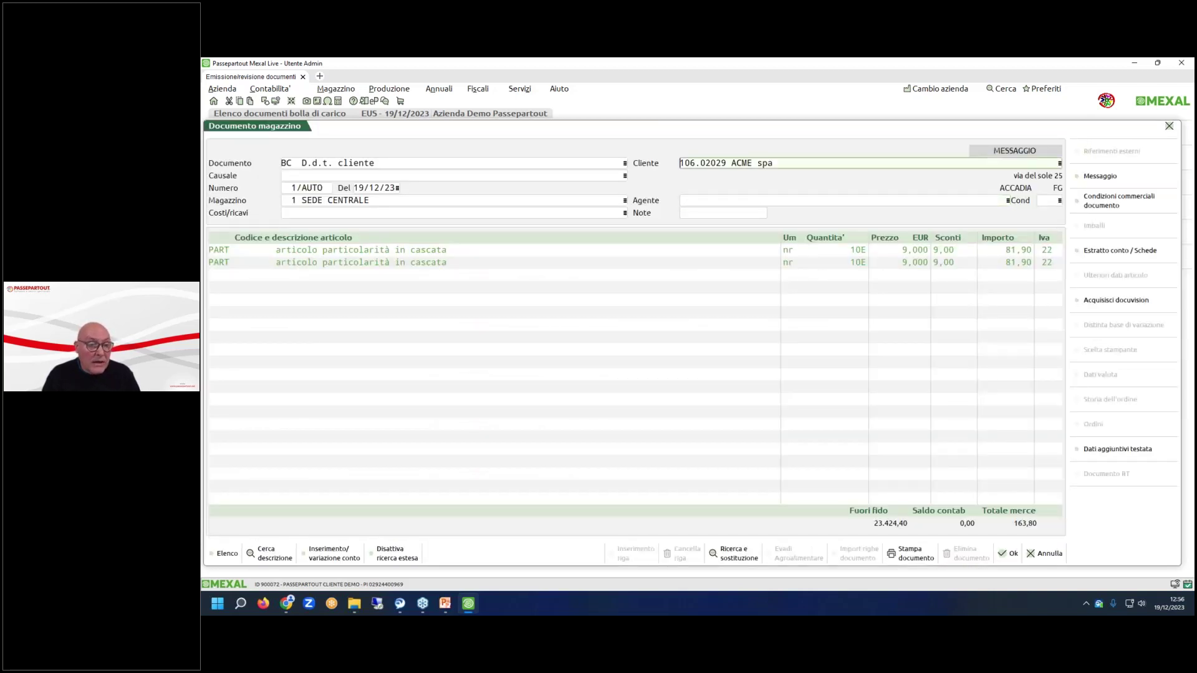
{"action": "key", "text": "F2"}
{"action": "key", "text": "Up"}
{"action": "key", "text": "Up"}
{"action": "key", "text": "Up"}
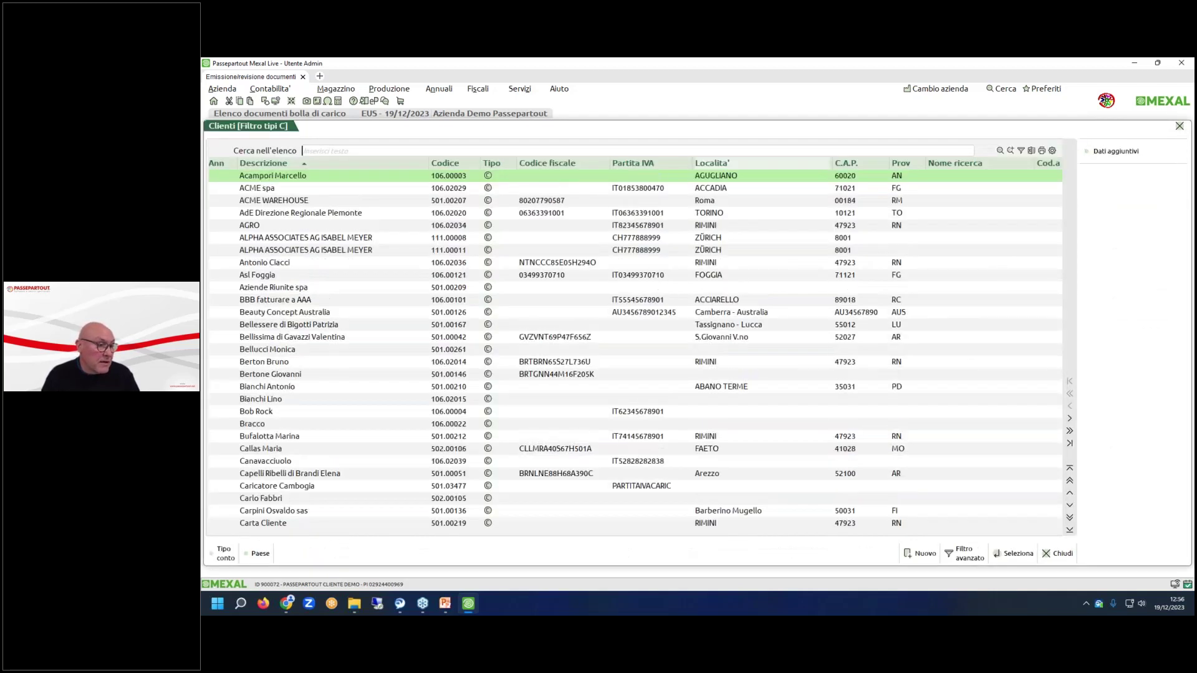
{"action": "key", "text": "Return"}
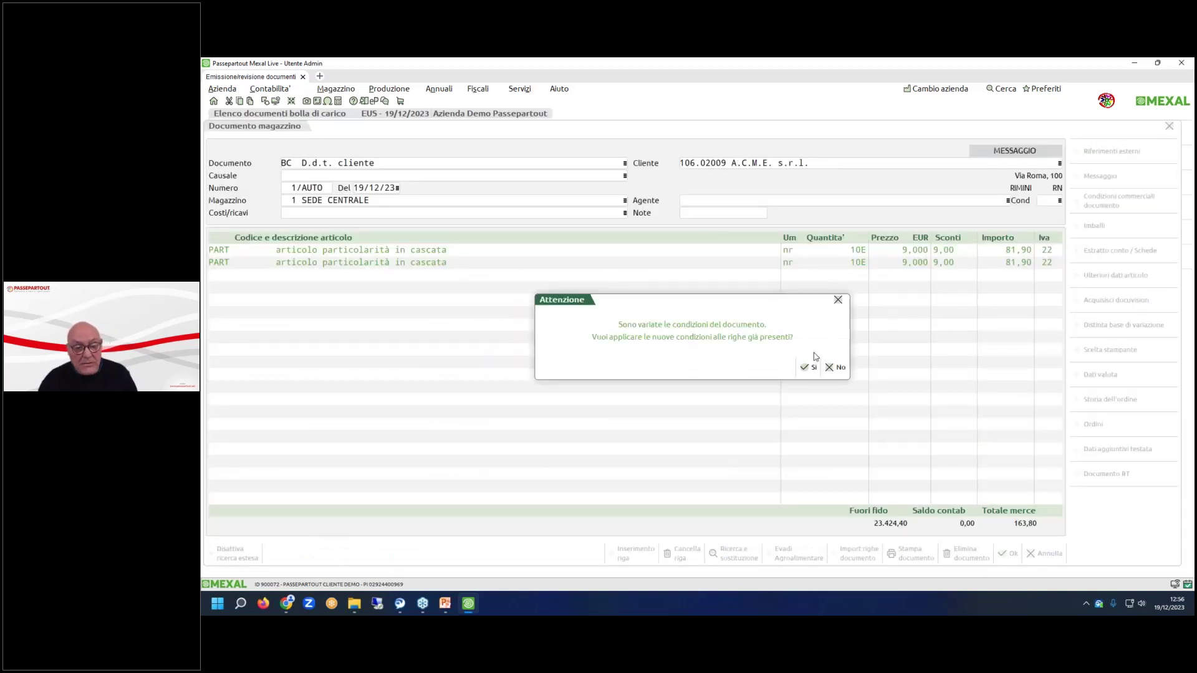
{"action": "left_click", "coordinate": [808, 372]}
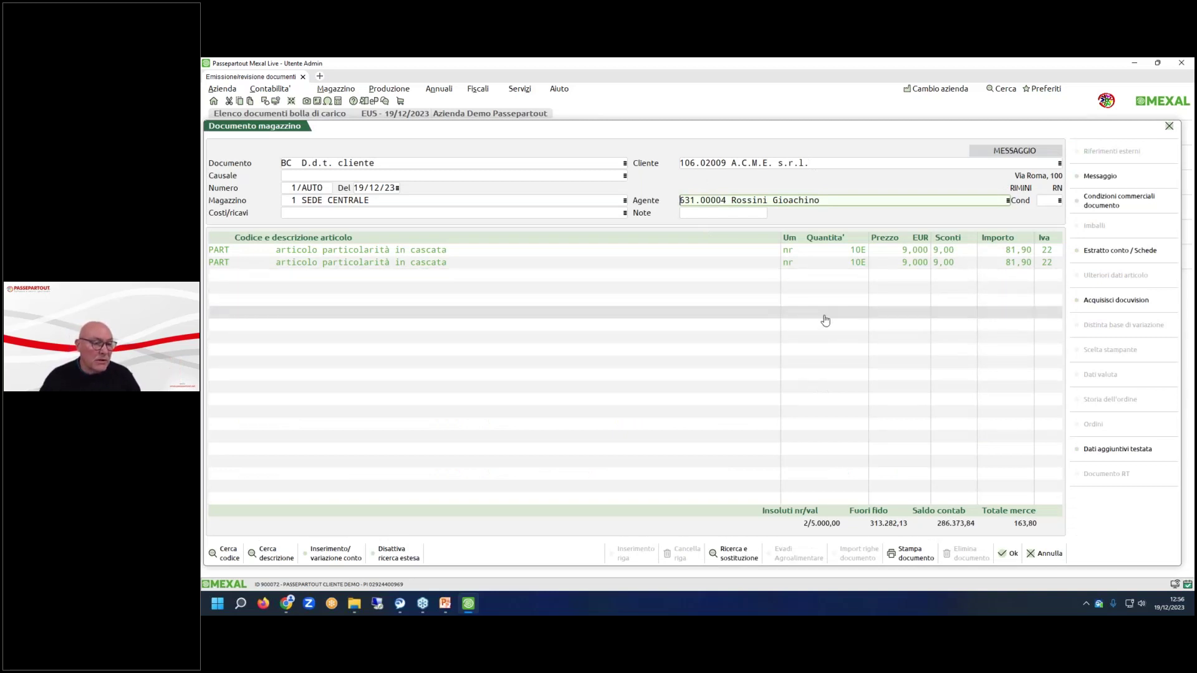
Step: Abandon the delivery note and open the 14/12/23 invoice of A.C.M.E. s.r.l. from the FT document list
{"action": "key", "text": "Escape"}
{"action": "key", "text": "Return"}
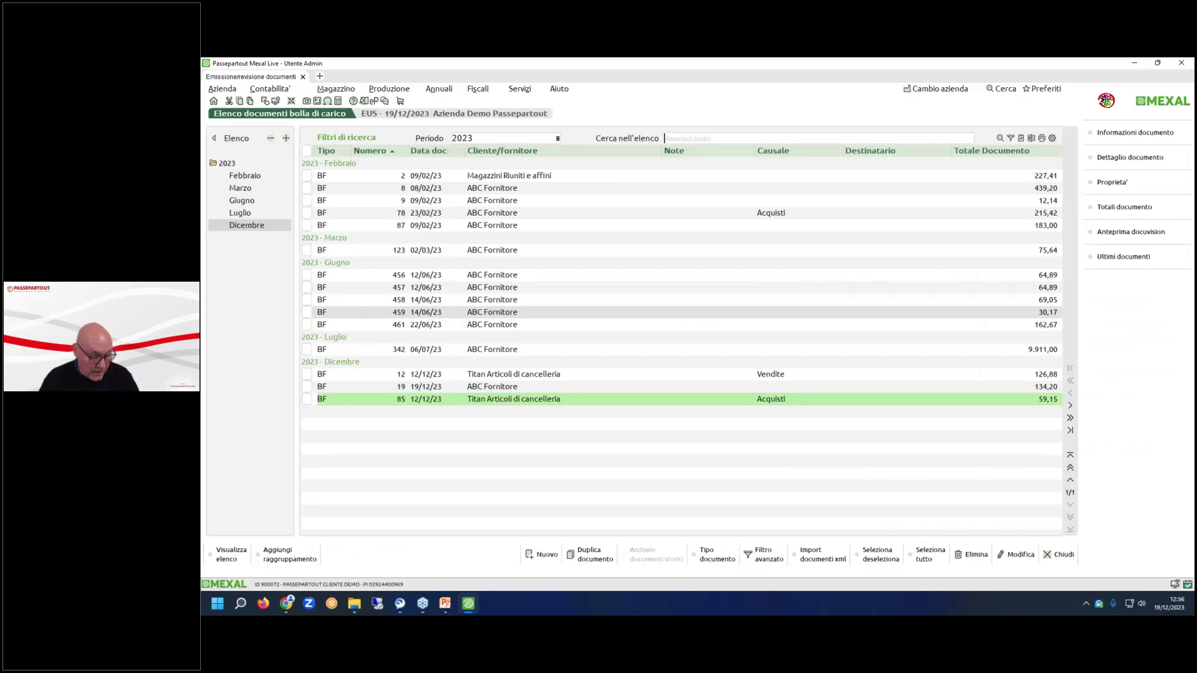
{"action": "key", "text": "F7"}
{"action": "type", "text": "FT"}
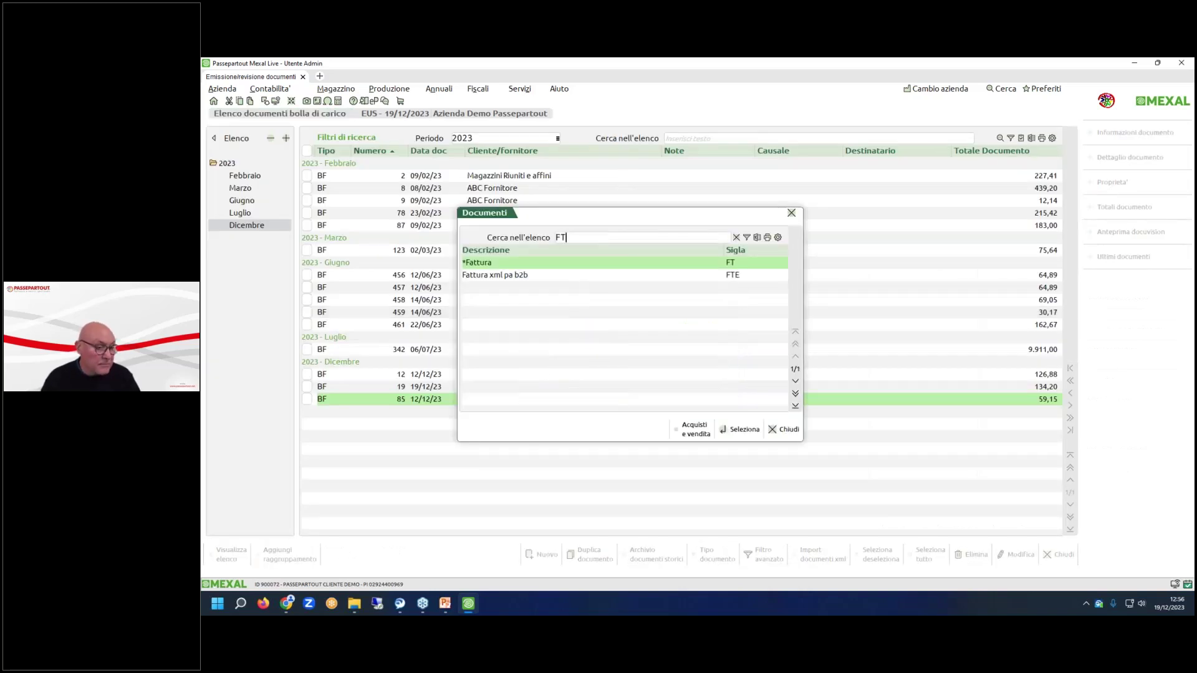
{"action": "key", "text": "Return"}
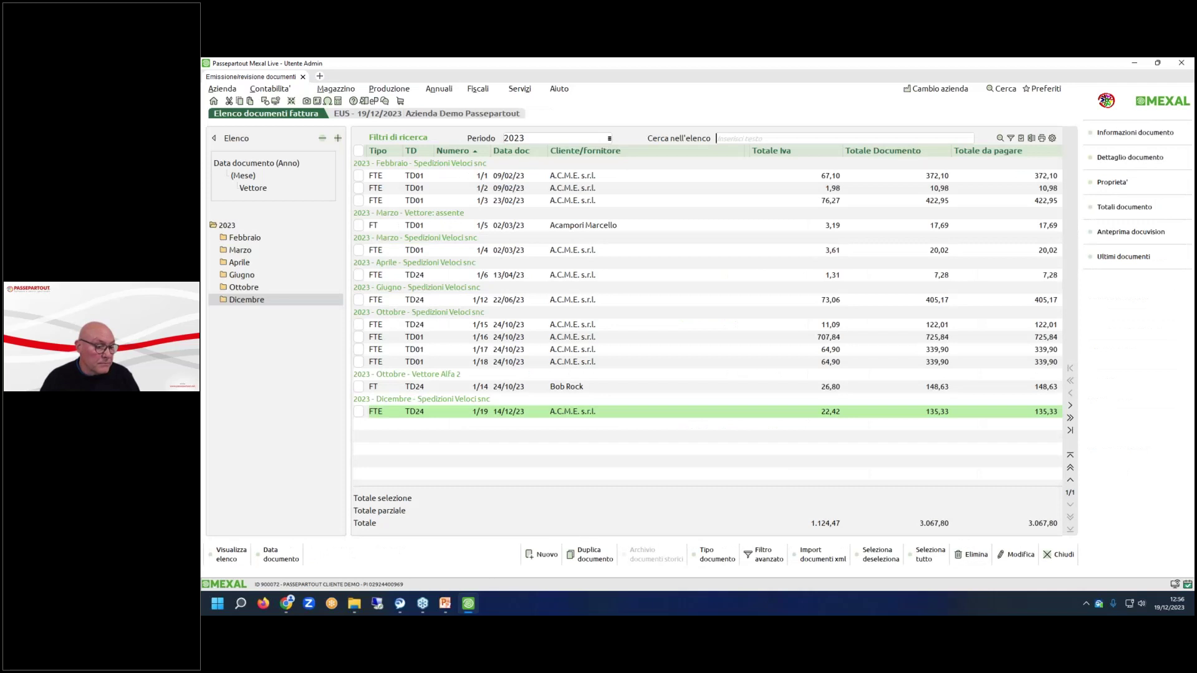
{"action": "key", "text": "Return"}
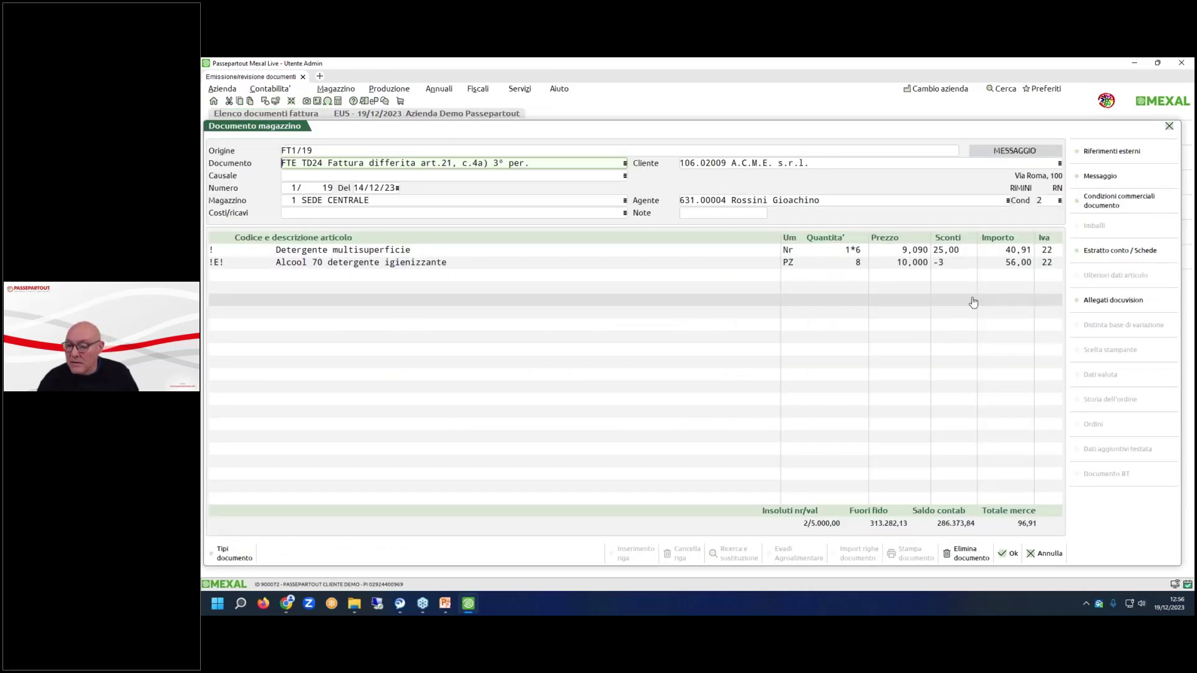
Step: Change the invoice's customer to ACME spa and apply the new conditions to the existing rows
{"action": "left_click", "coordinate": [795, 162]}
{"action": "key", "text": "shift+End"}
{"action": "key", "text": "Delete"}
{"action": "key", "text": "F2"}
{"action": "key", "text": "Down"}
{"action": "key", "text": "Down"}
{"action": "key", "text": "Down"}
{"action": "key", "text": "Down"}
{"action": "key", "text": "Up"}
{"action": "key", "text": "Return"}
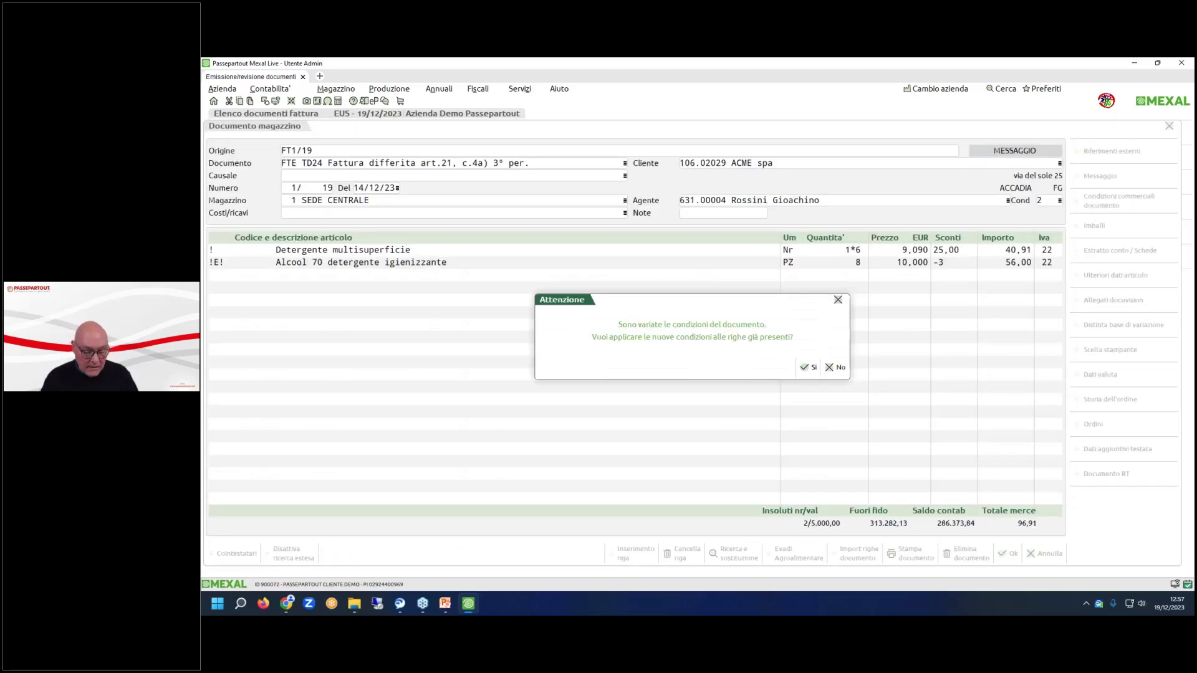
{"action": "key", "text": "Return"}
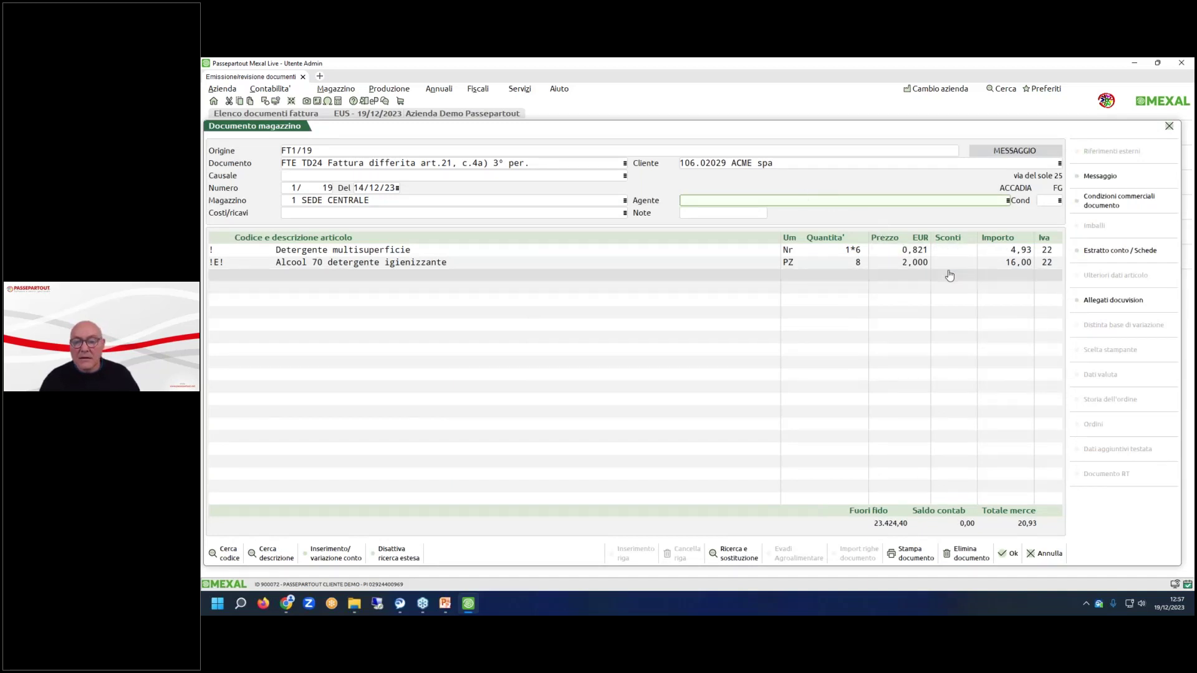
Step: Set the invoice's conditions to price list 3 Aziende Gold, discounts 3 PREMIUM, commissions 3 AGENTE 3 and VAT 33, applying them to the existing rows
{"action": "left_click", "coordinate": [735, 164]}
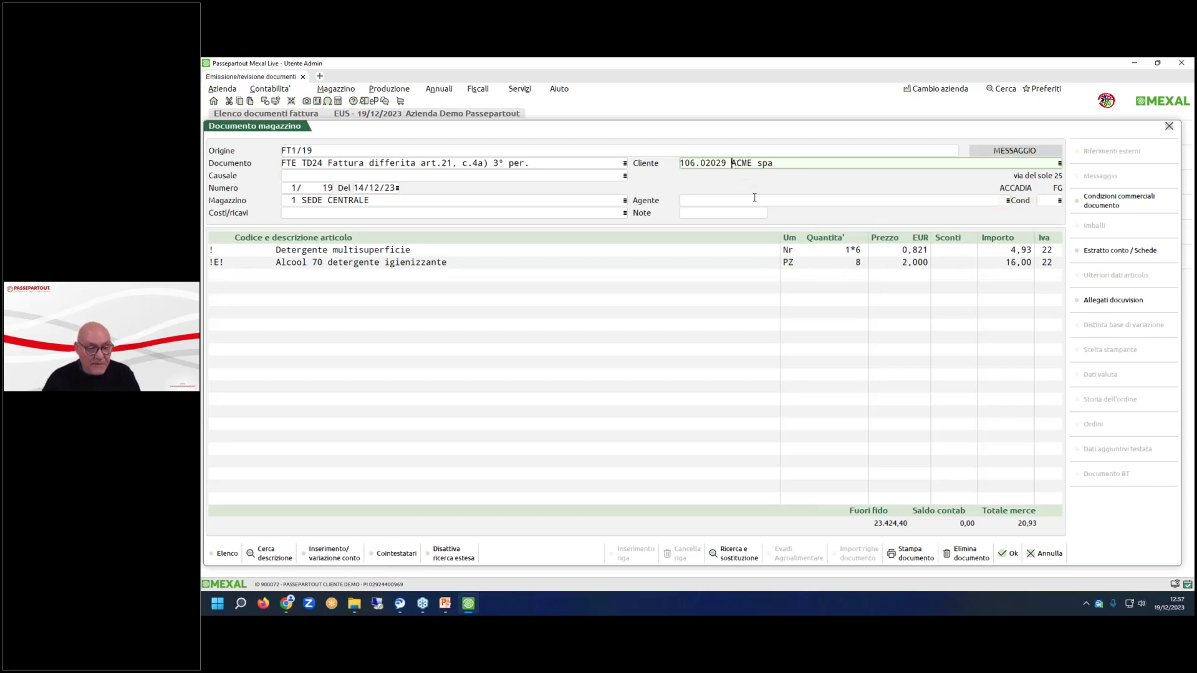
{"action": "key", "text": "shift+F6"}
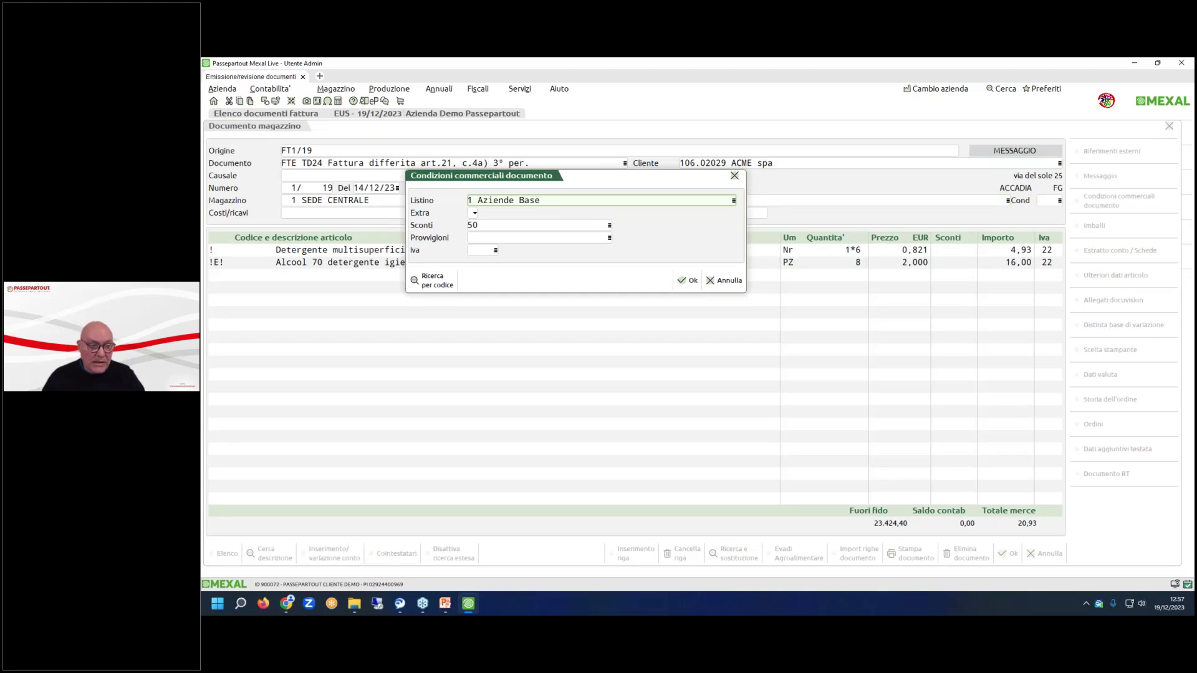
{"action": "type", "text": "3"}
{"action": "key", "text": "Return"}
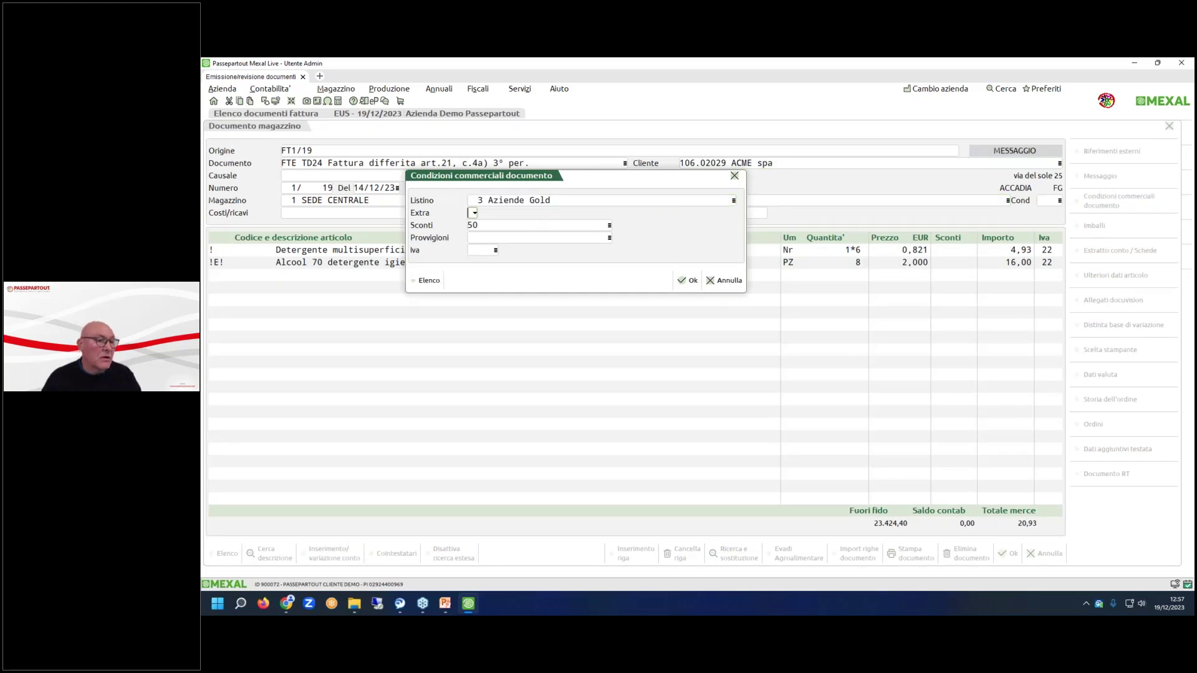
{"action": "key", "text": "Return"}
{"action": "type", "text": "3"}
{"action": "key", "text": "Return"}
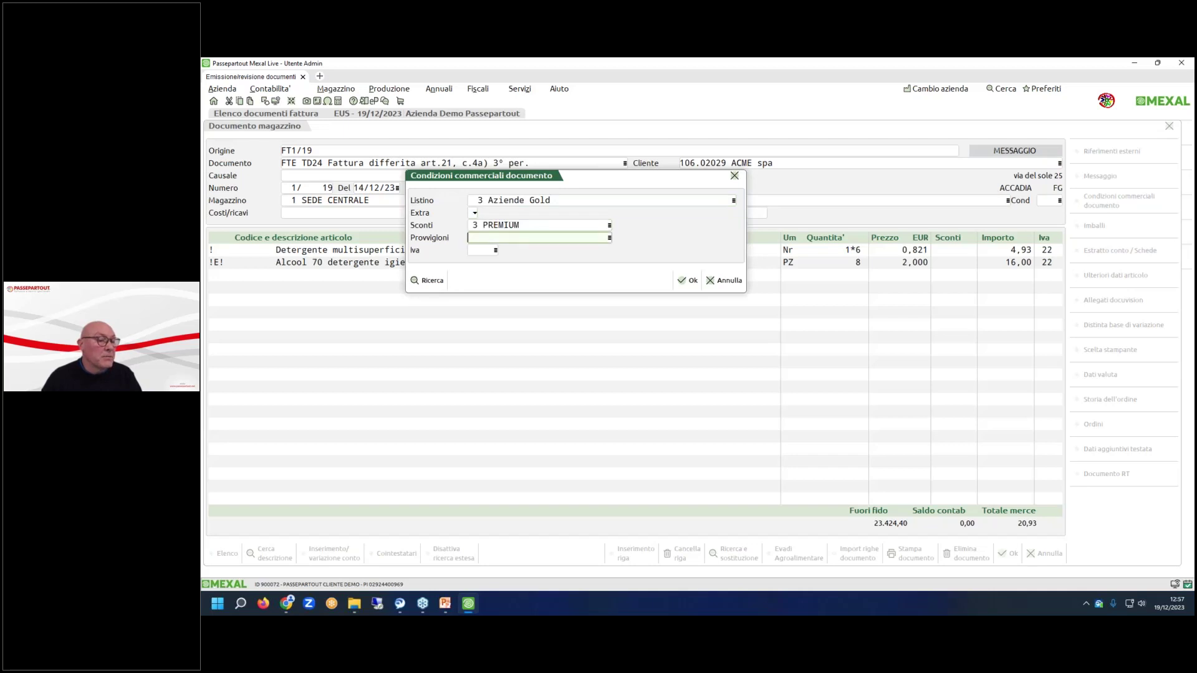
{"action": "type", "text": "3"}
{"action": "key", "text": "Return"}
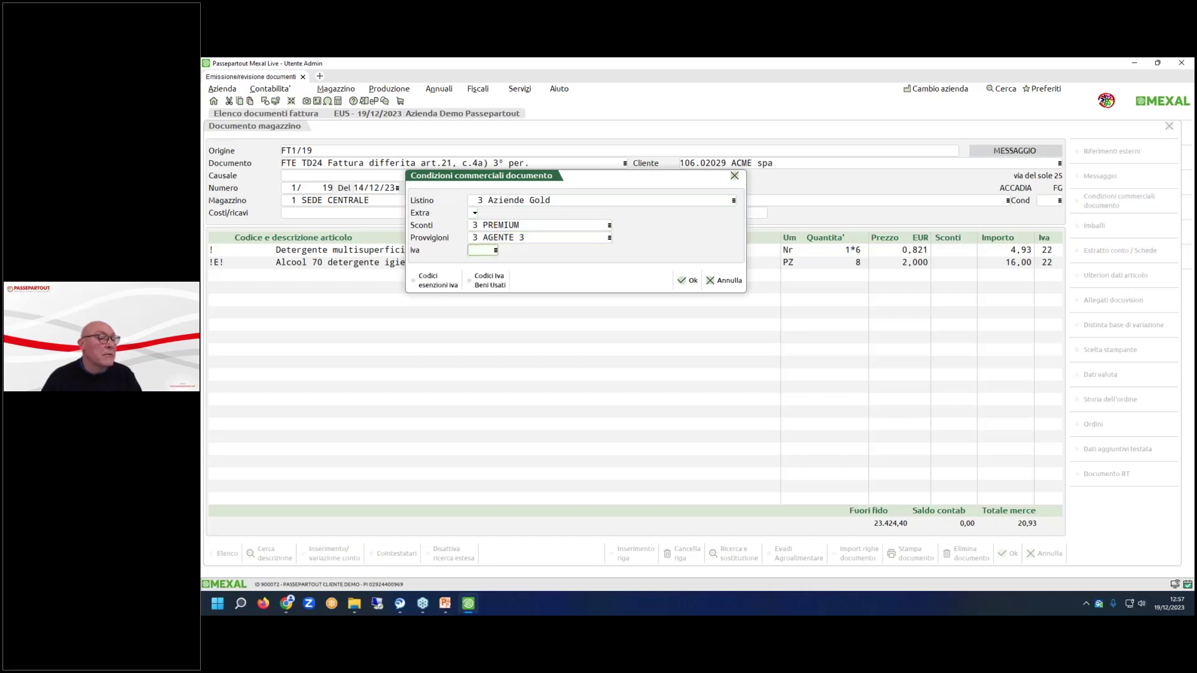
{"action": "type", "text": "33"}
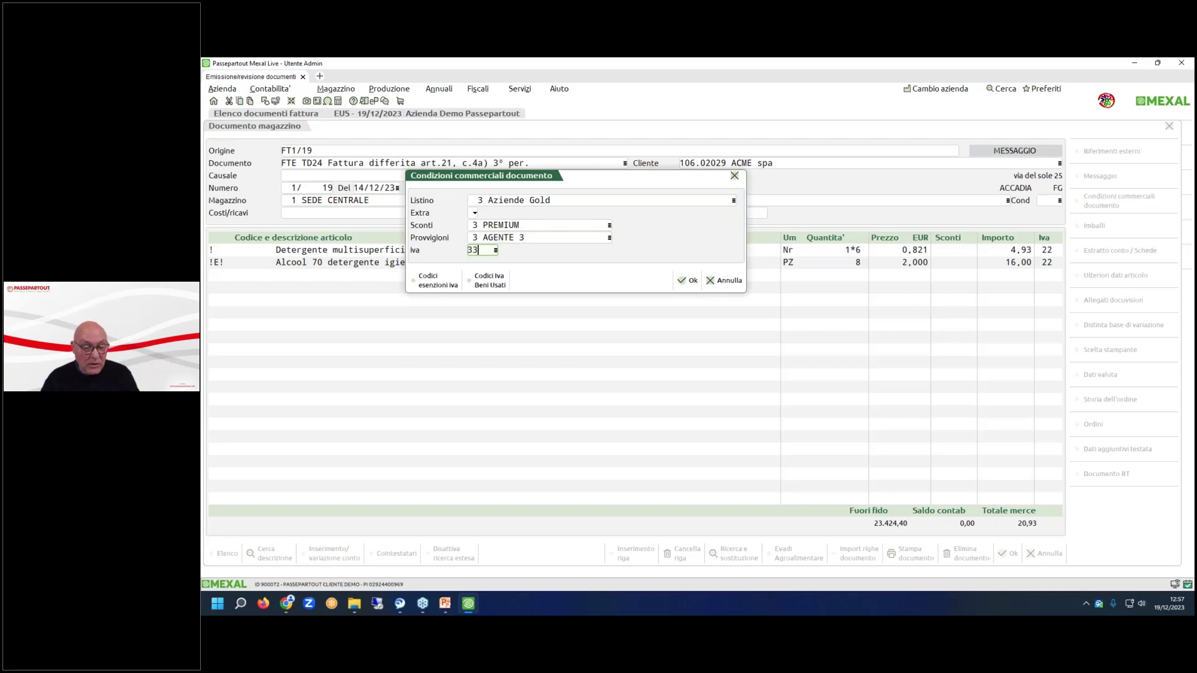
{"action": "key", "text": "Return"}
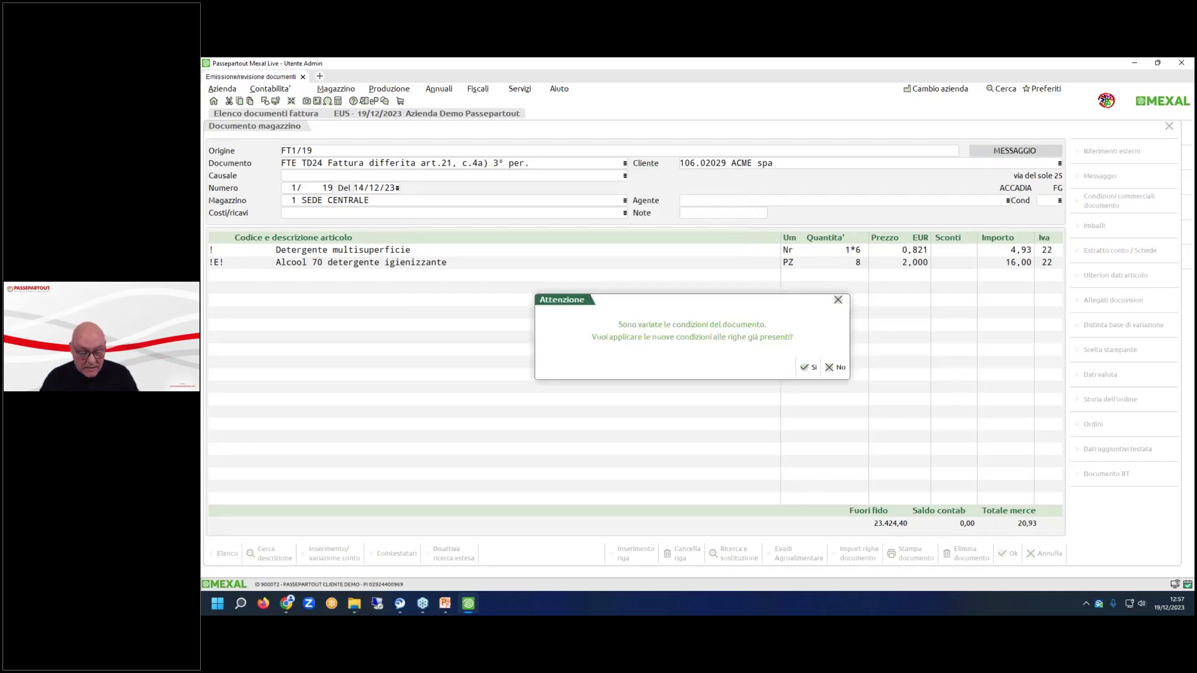
{"action": "key", "text": "Return"}
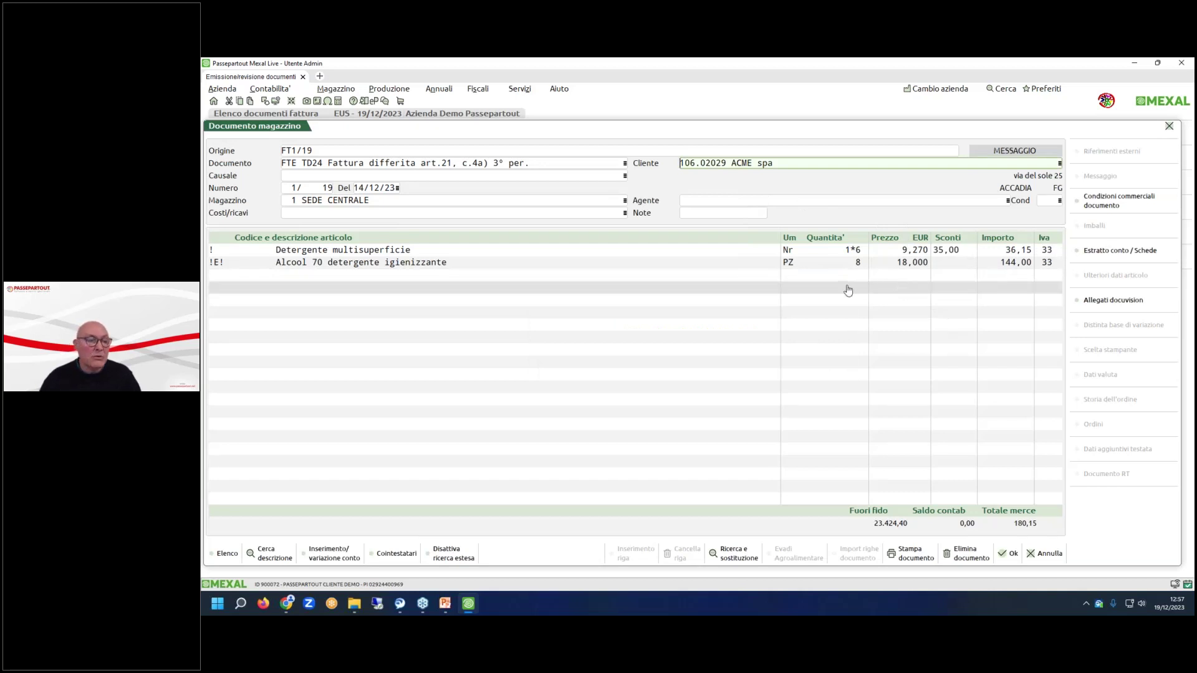
Step: Confirm the edited invoice and start a new FTE TD24 deferred invoice for A.C.M.E. s.r.l
{"action": "key", "text": "F10"}
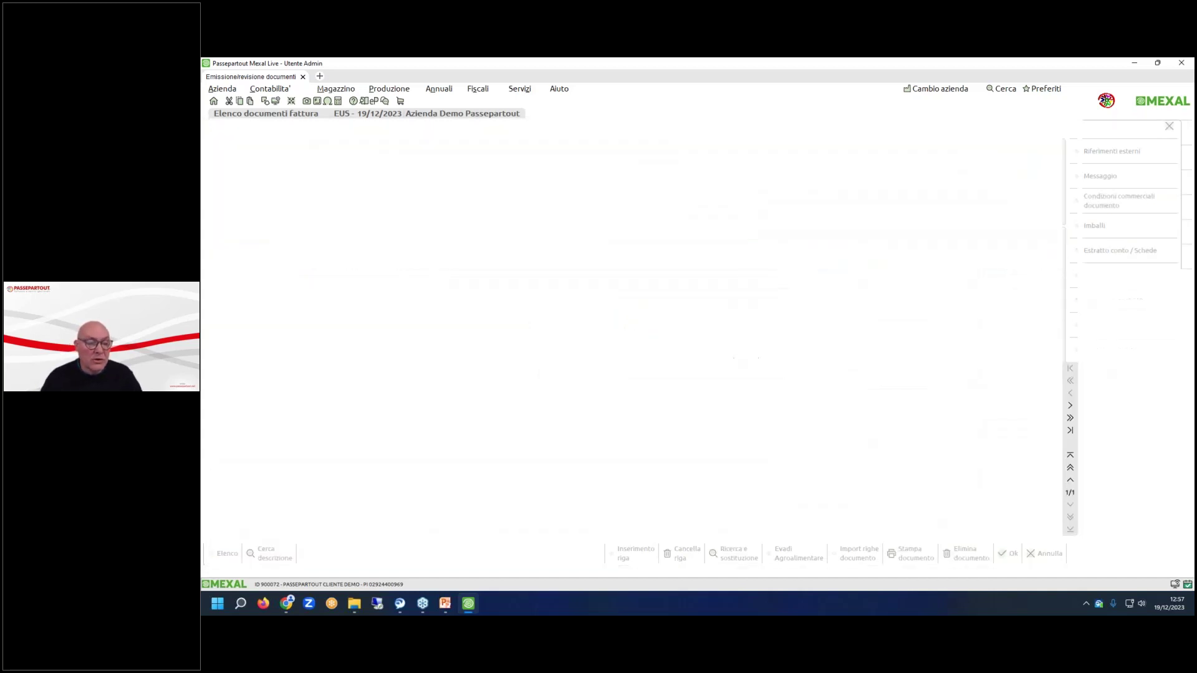
{"action": "key", "text": "F4"}
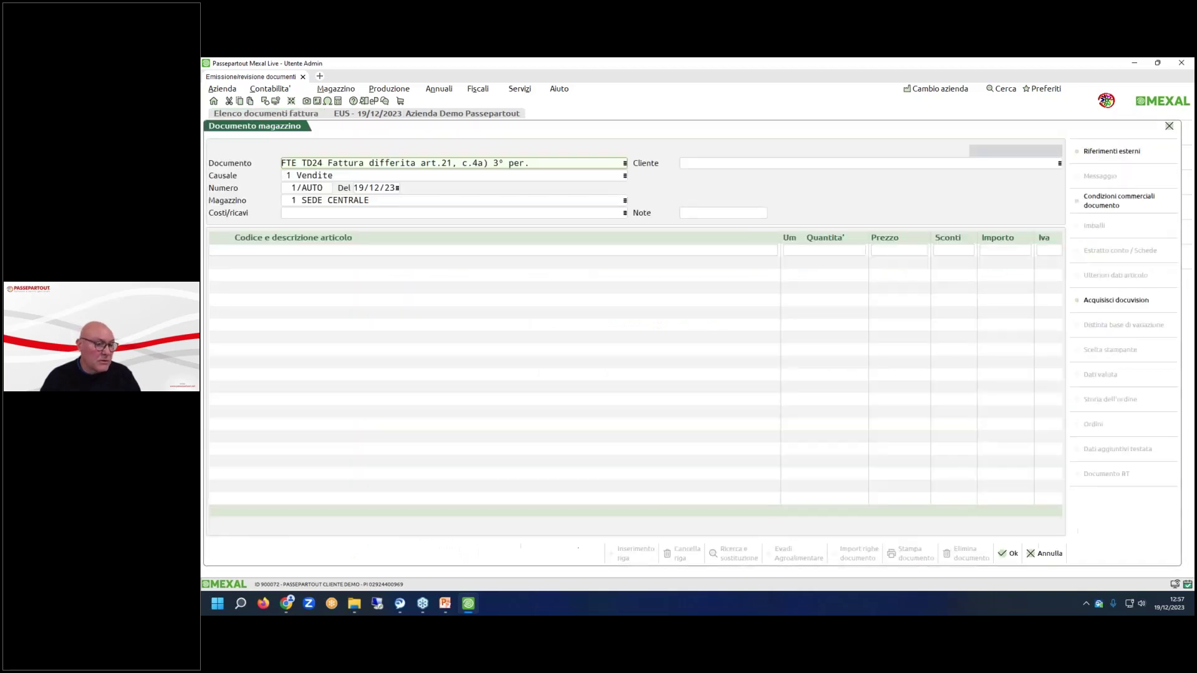
{"action": "key", "text": "Return"}
{"action": "type", "text": "106.02009"}
{"action": "key", "text": "Return"}
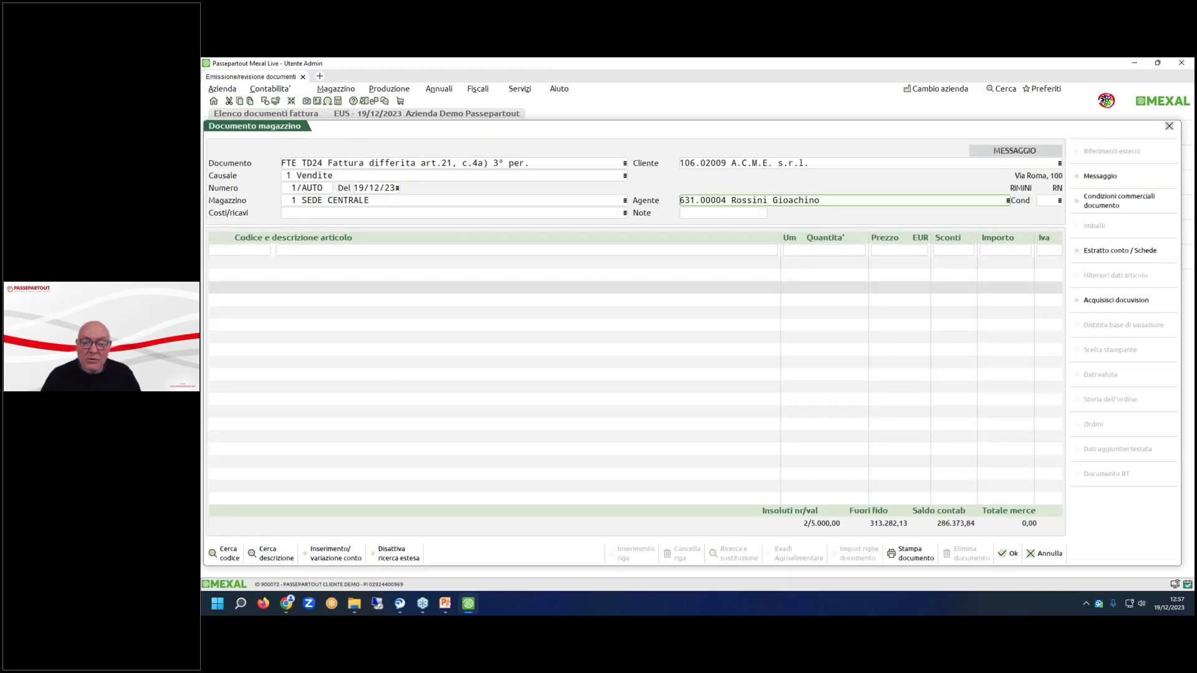
Step: Change the customer of the new, still empty invoice to ACME spa
{"action": "left_click", "coordinate": [680, 163]}
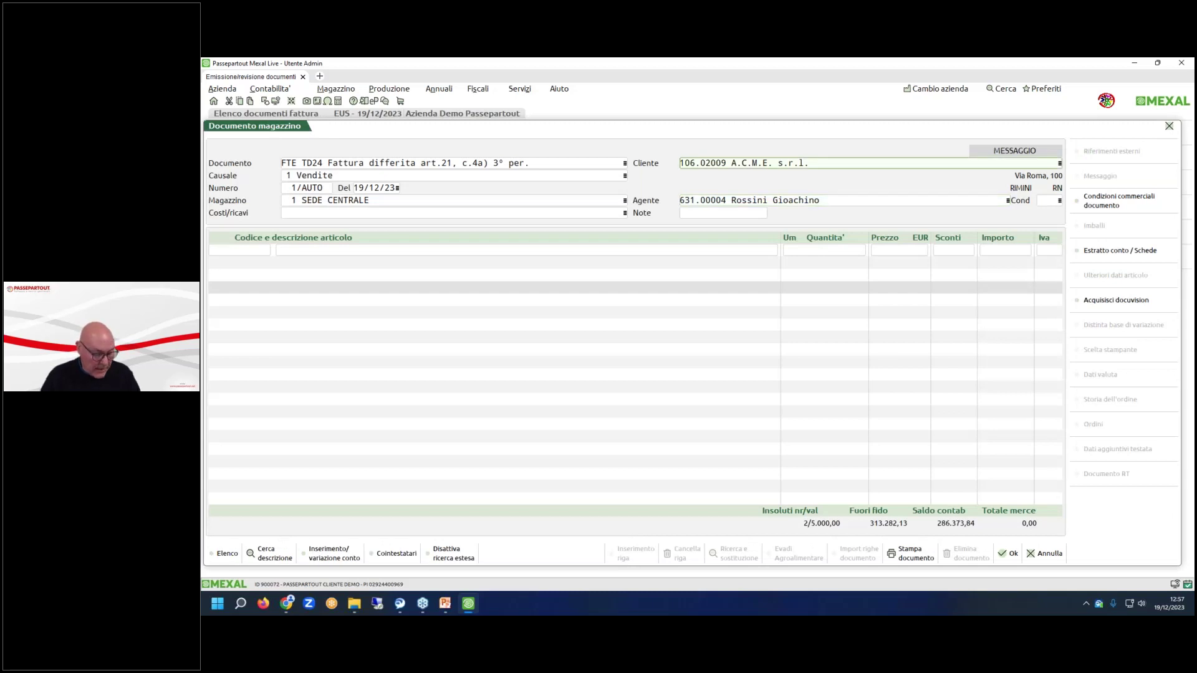
{"action": "key", "text": "F2"}
{"action": "key", "text": "Down"}
{"action": "key", "text": "Down"}
{"action": "key", "text": "Down"}
{"action": "key", "text": "Return"}
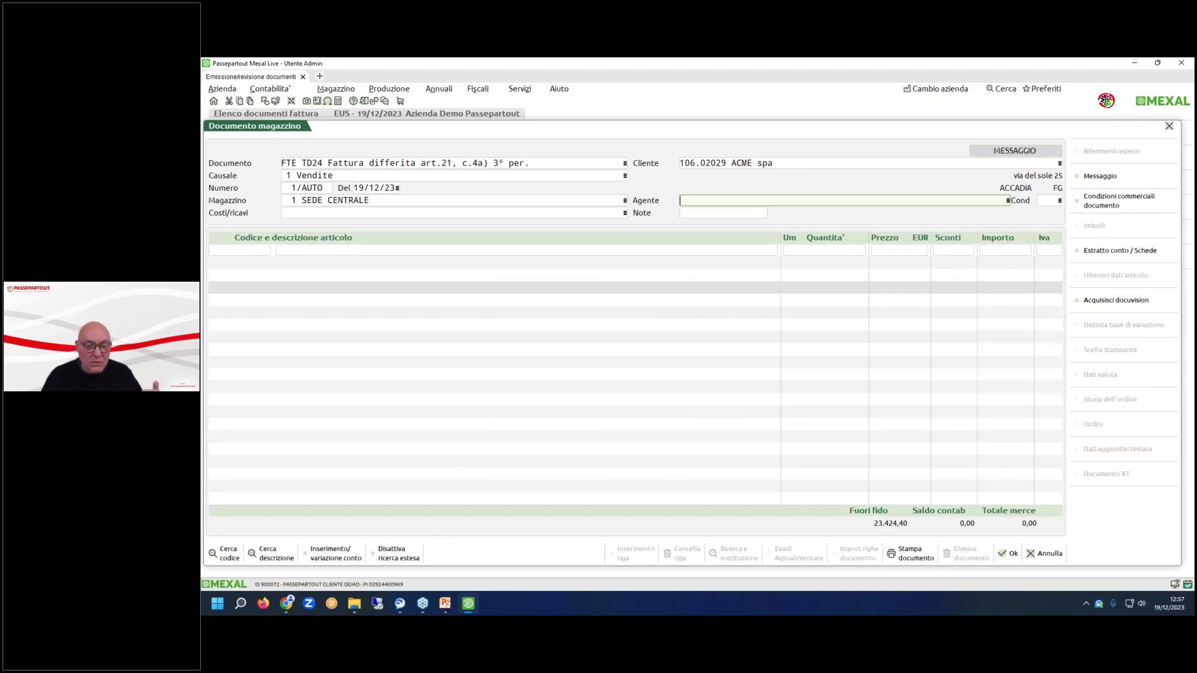
Step: Switch the empty invoice's customer back to A.C.M.E. s.r.l. from the customer list
{"action": "left_click", "coordinate": [680, 163]}
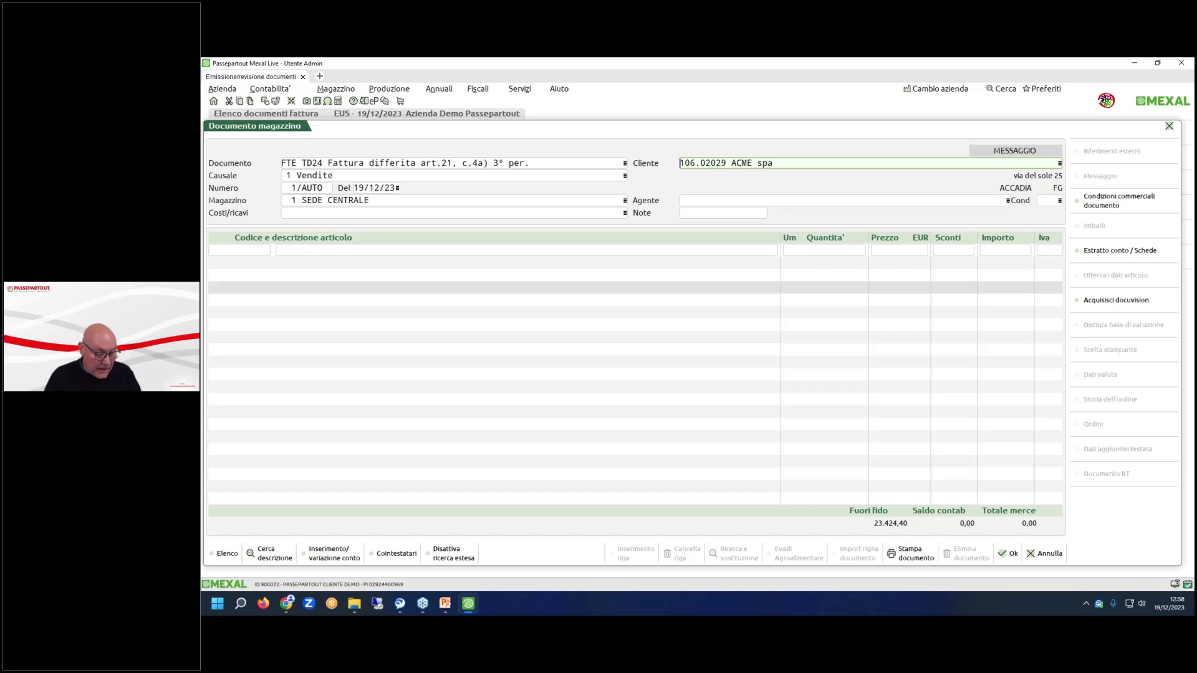
{"action": "key", "text": "F2"}
{"action": "key", "text": "Up"}
{"action": "key", "text": "Up"}
{"action": "key", "text": "Up"}
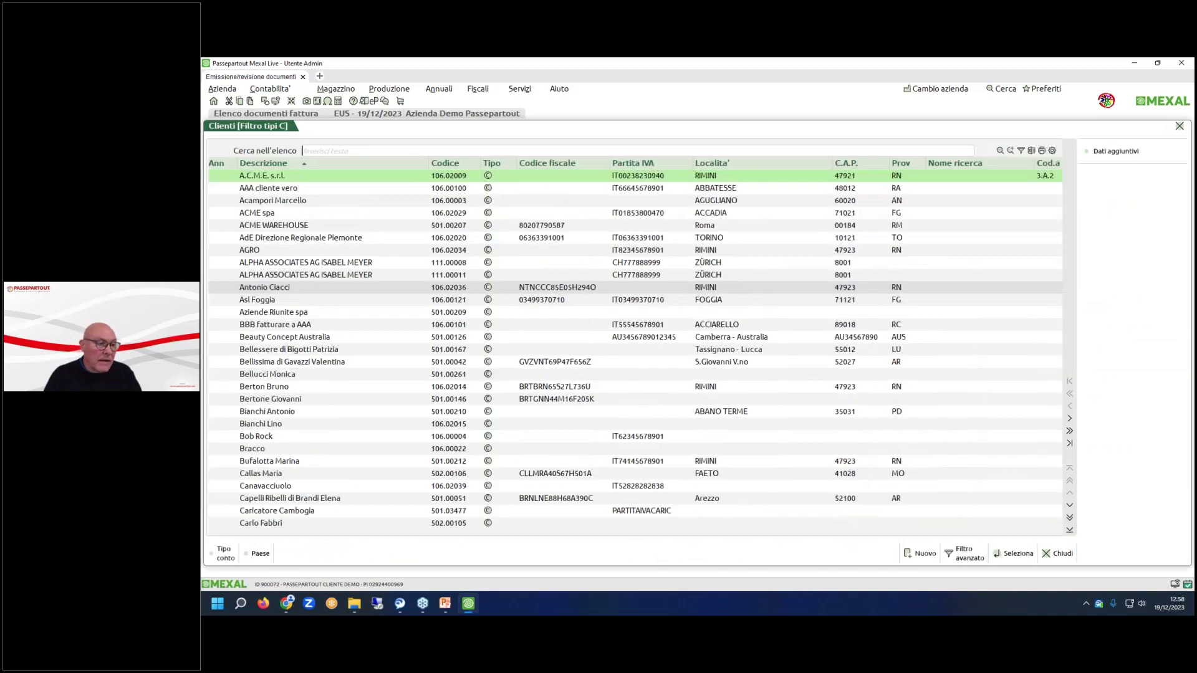
{"action": "key", "text": "Return"}
Step: Add a first row to the invoice for the article Detergente multisuperficie with quantity 10
{"action": "left_click", "coordinate": [239, 250]}
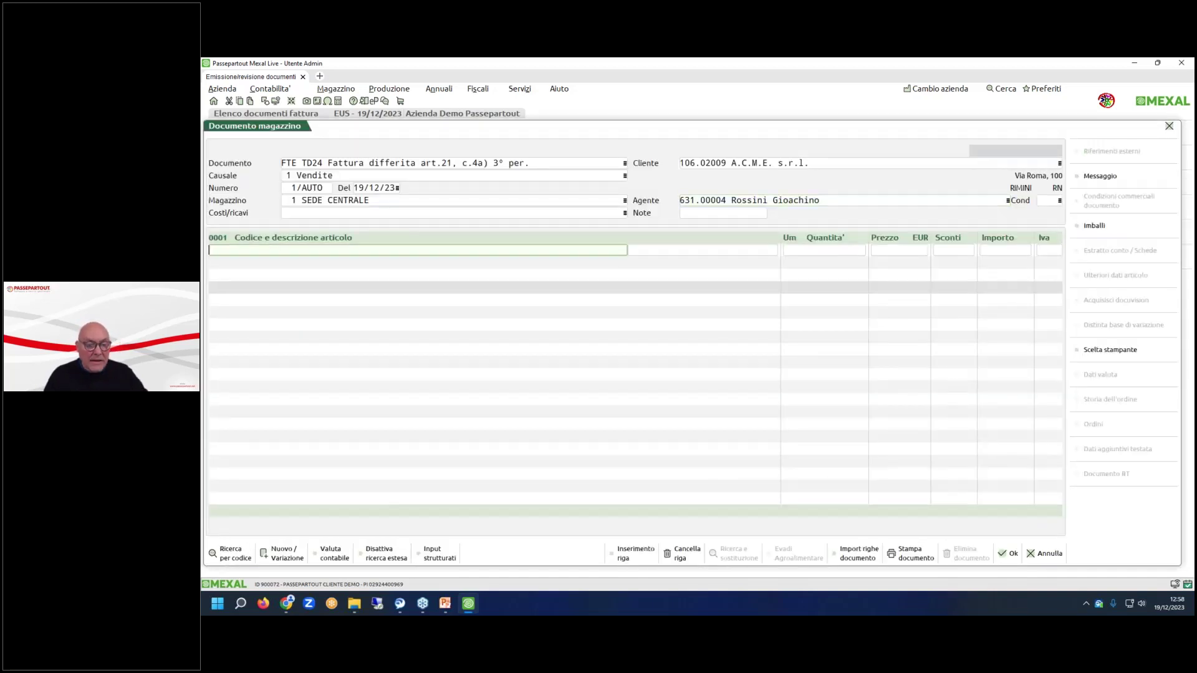
{"action": "key", "text": "F2"}
{"action": "key", "text": "Return"}
{"action": "type", "text": "10"}
{"action": "key", "text": "Return"}
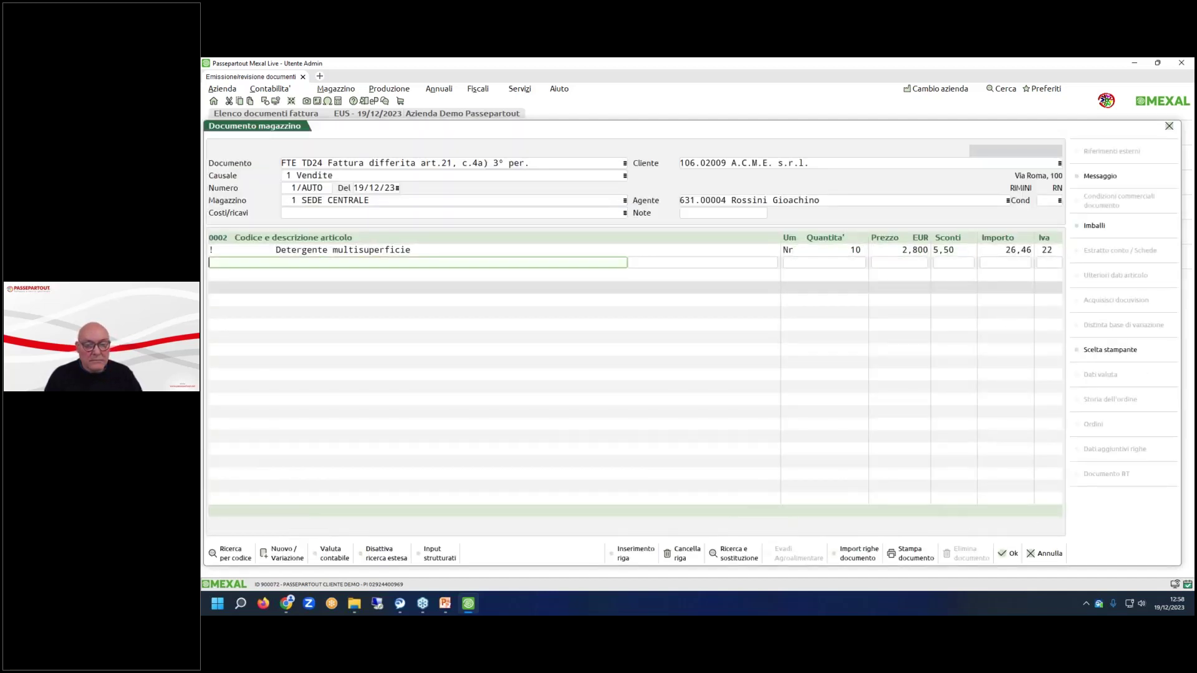
Step: Set the invoice's price list to 2 Aziende Silver without applying the new conditions to the existing row
{"action": "left_click", "coordinate": [844, 163]}
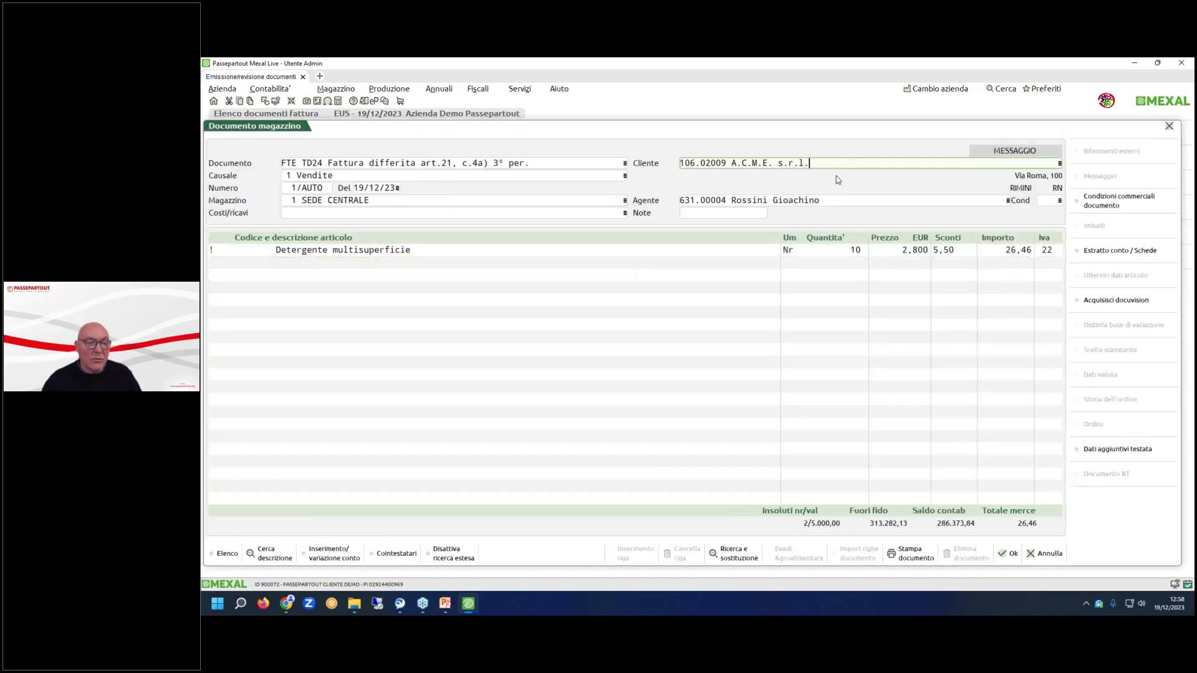
{"action": "key", "text": "shift+F6"}
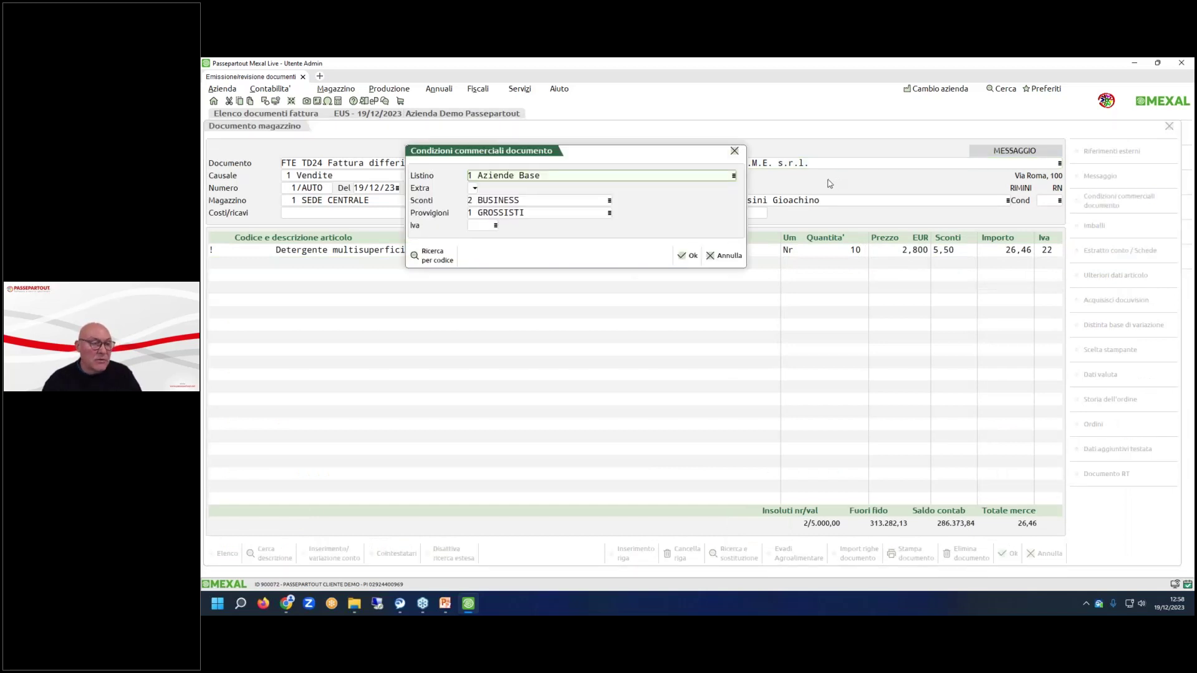
{"action": "type", "text": "2"}
{"action": "key", "text": "Return"}
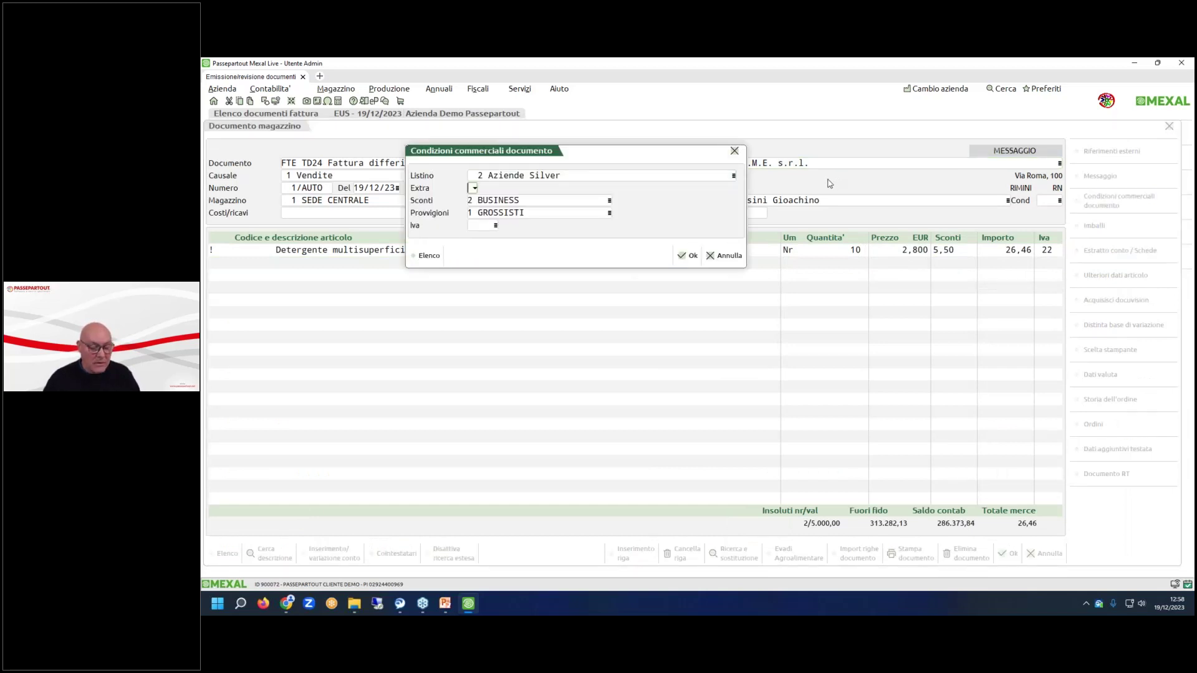
{"action": "key", "text": "F10"}
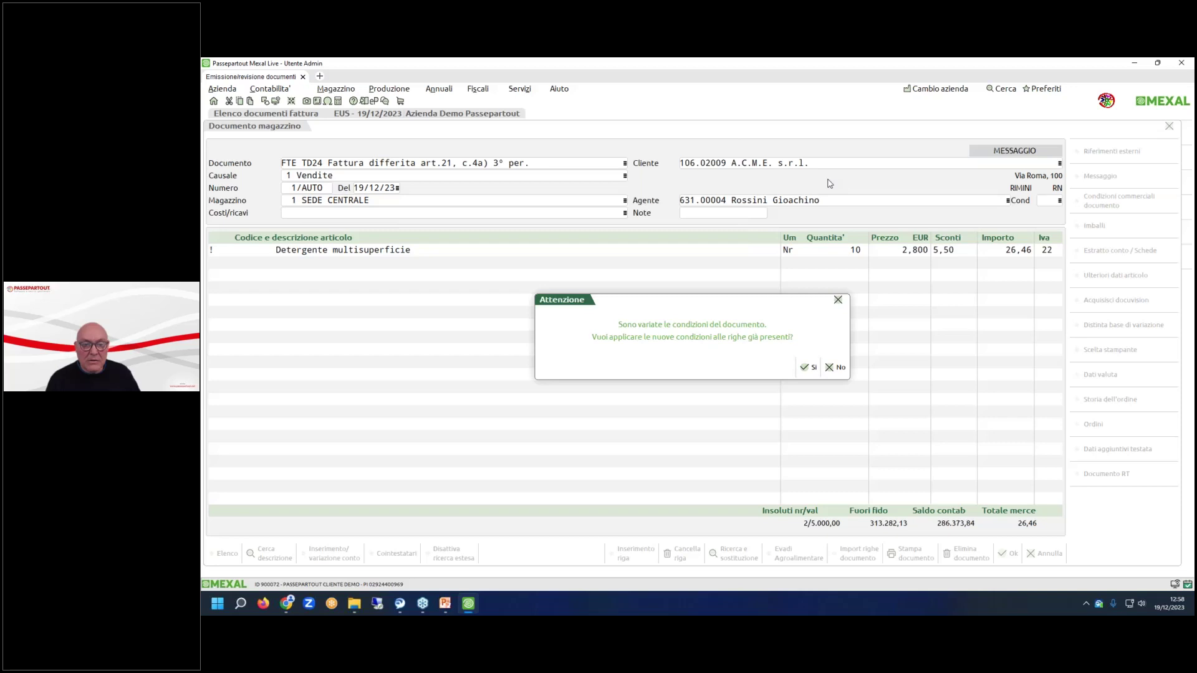
{"action": "key", "text": "Escape"}
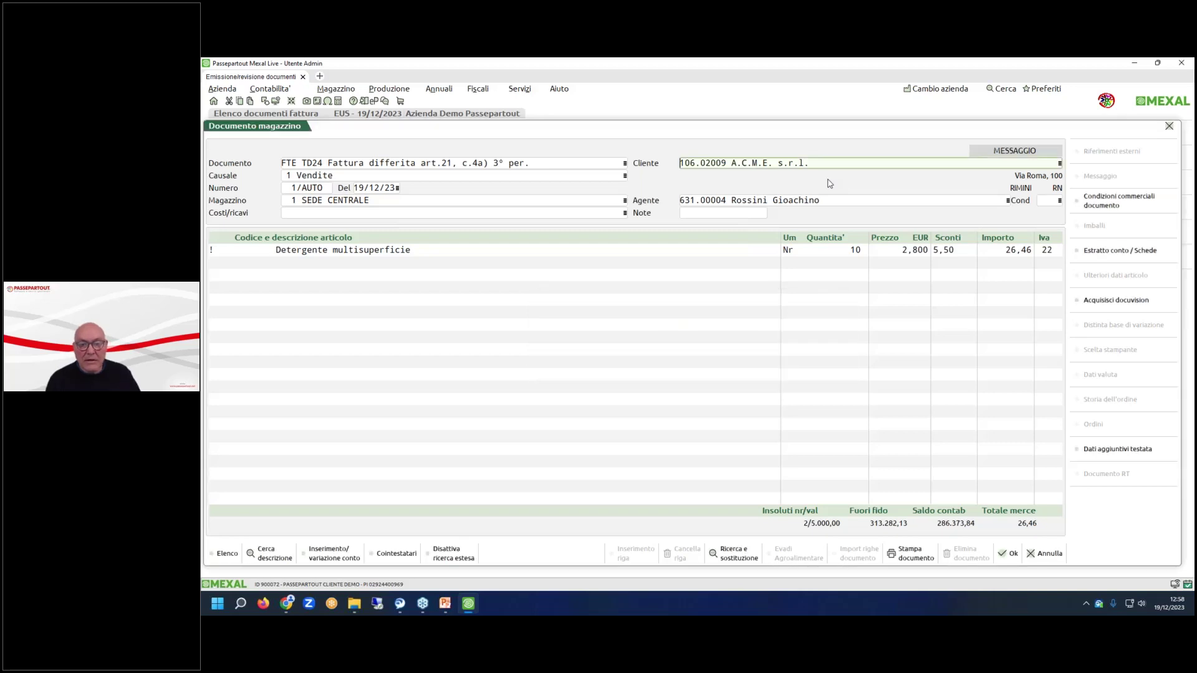
Step: Set the invoice's price list to 3 Aziende Gold and apply the new conditions to the existing row
{"action": "key", "text": "Return"}
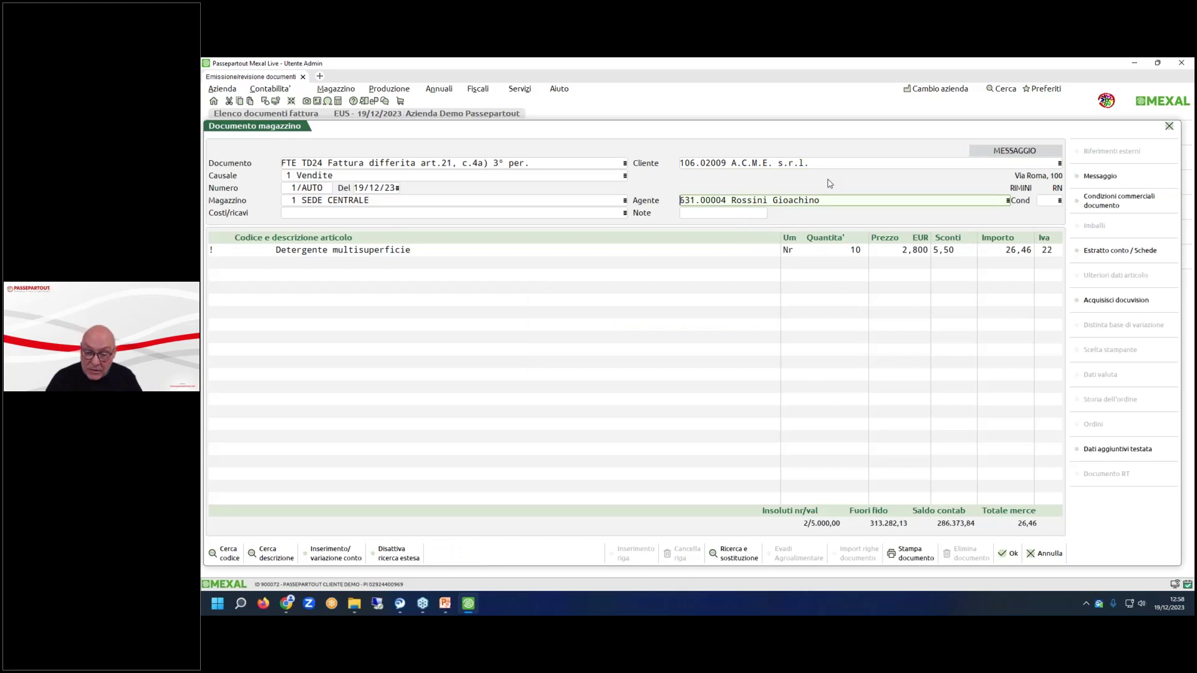
{"action": "key", "text": "Up"}
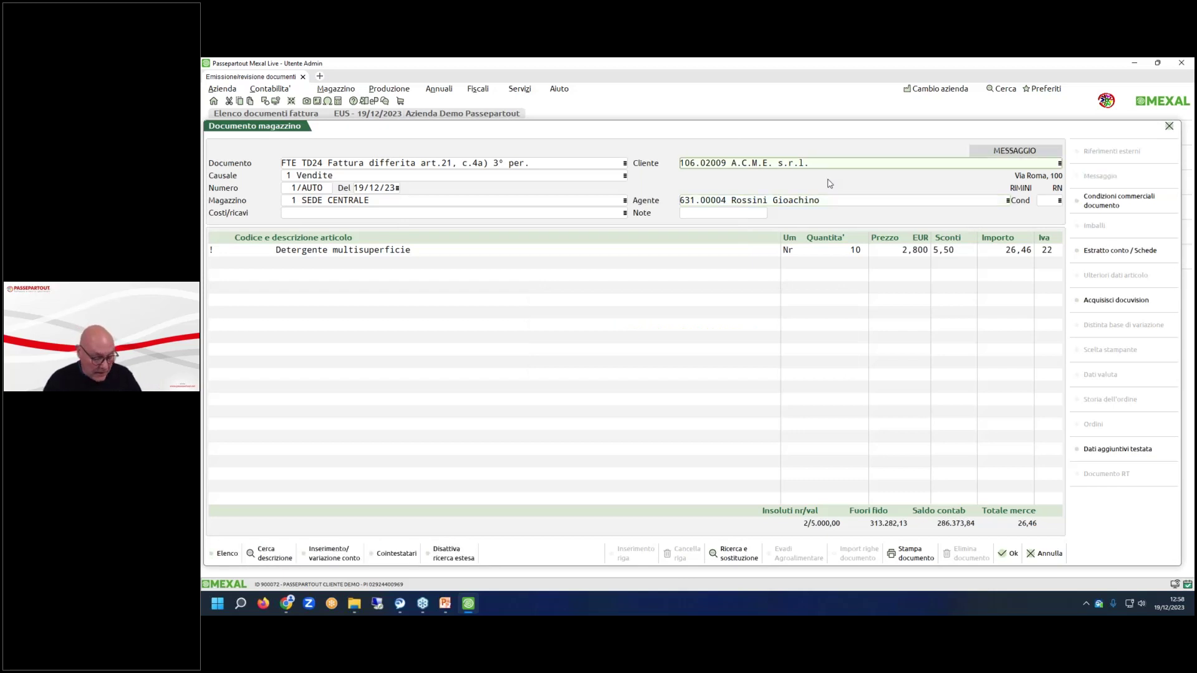
{"action": "key", "text": "shift+F6"}
{"action": "type", "text": "3"}
{"action": "key", "text": "Return"}
{"action": "key", "text": "F10"}
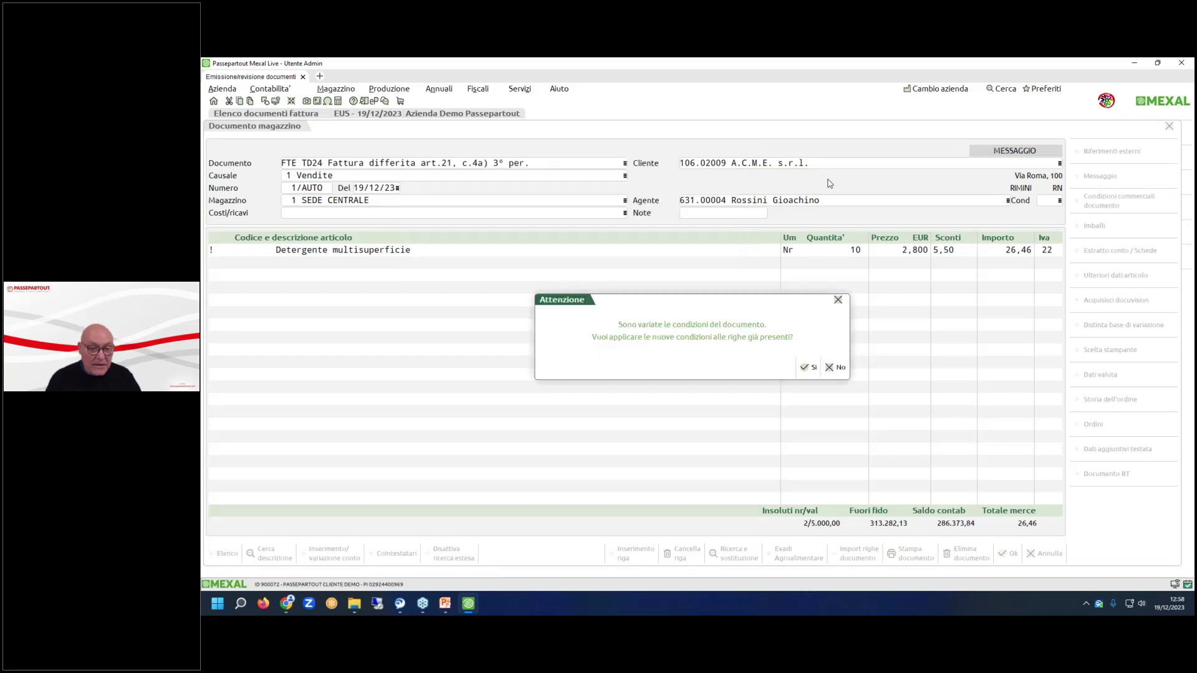
{"action": "key", "text": "Return"}
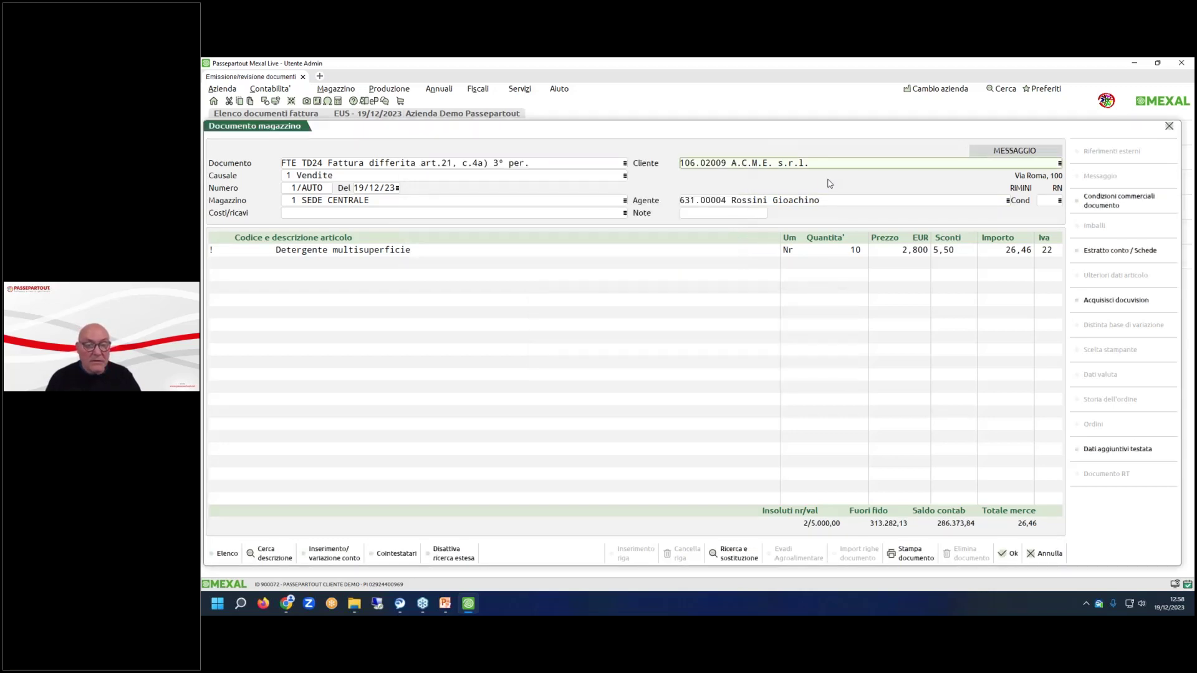
Step: Add a second row to the invoice for the article Fibbia metallica A.M. with quantity 8
{"action": "key", "text": "Up"}
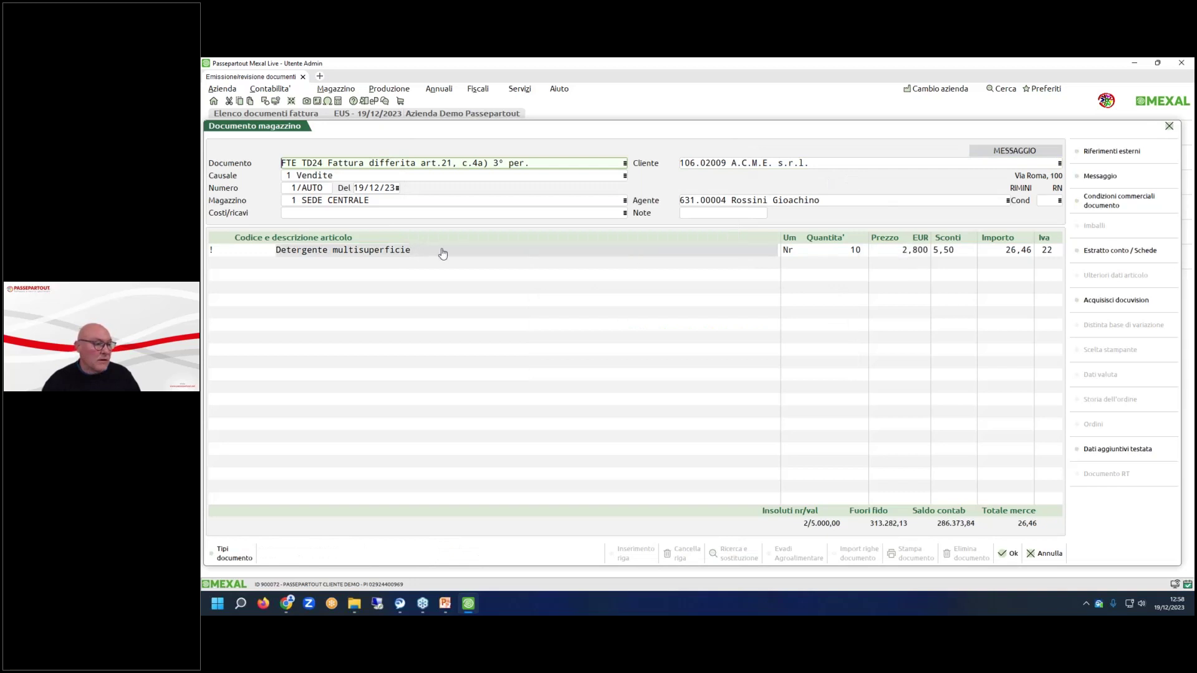
{"action": "left_click", "coordinate": [395, 262]}
{"action": "key", "text": "F2"}
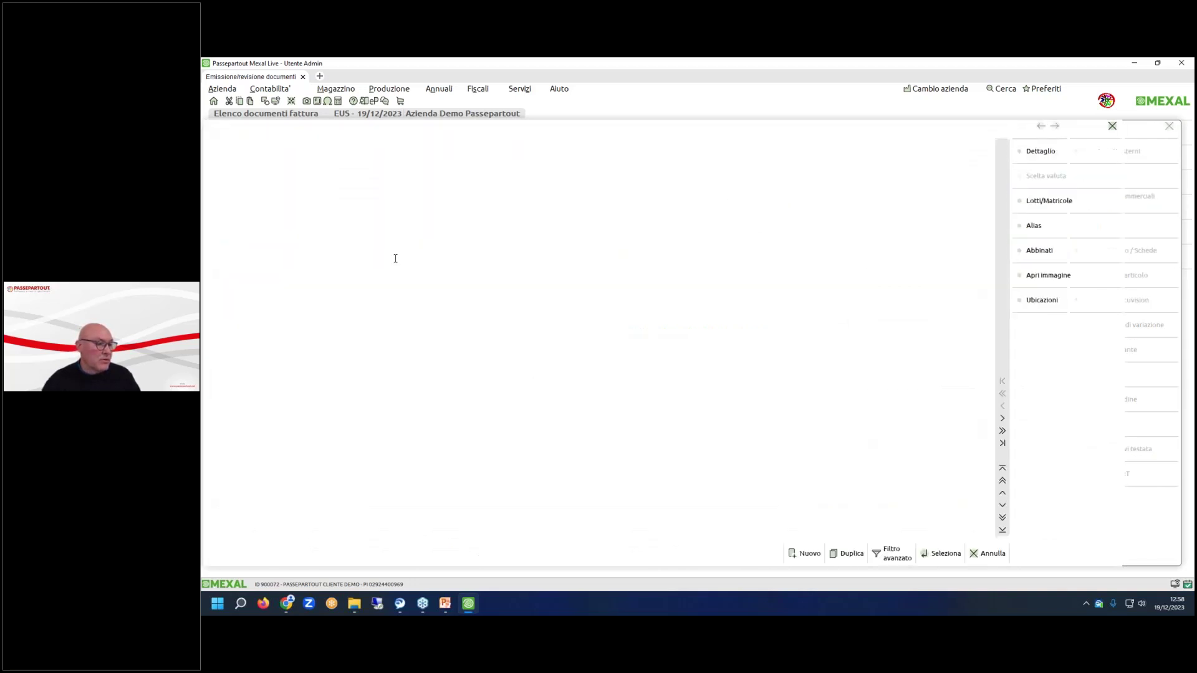
{"action": "key", "text": "Down"}
{"action": "key", "text": "Return"}
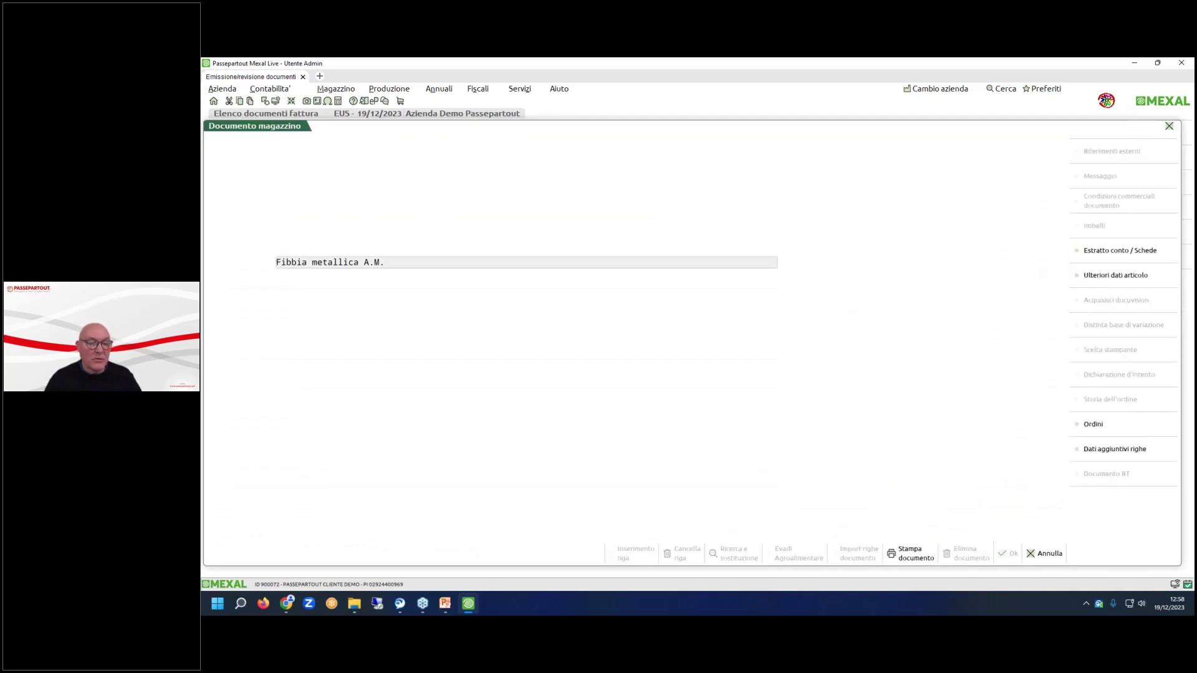
{"action": "type", "text": "8"}
{"action": "key", "text": "Return"}
{"action": "key", "text": "Return"}
{"action": "key", "text": "Return"}
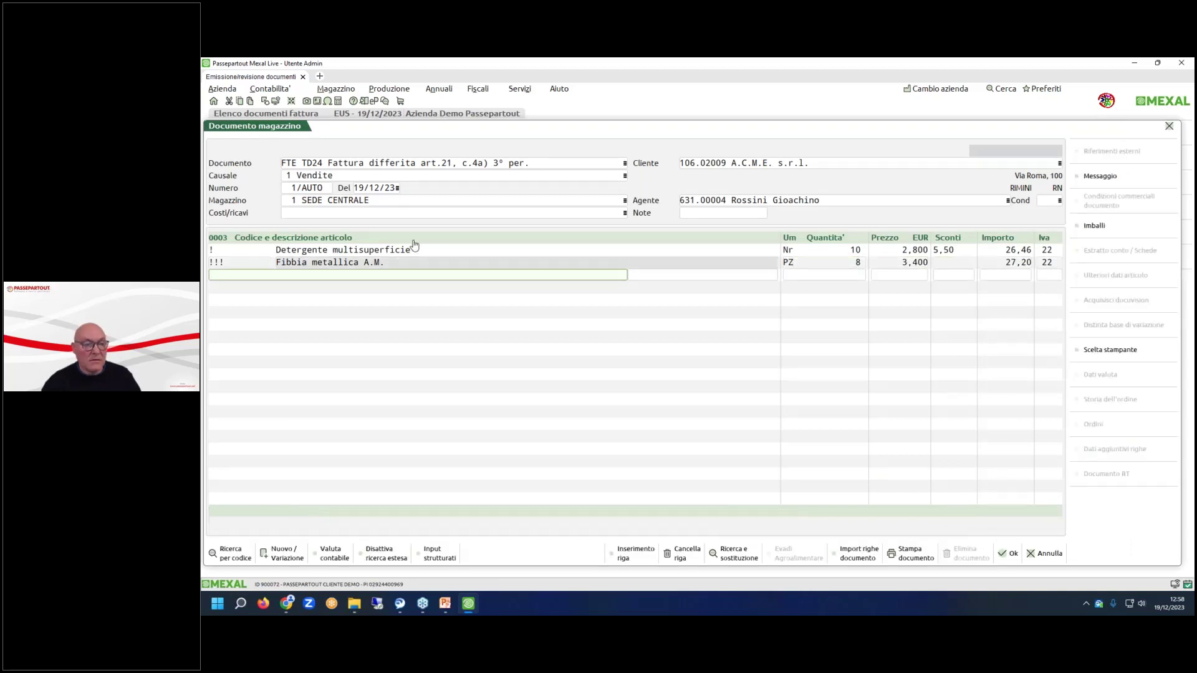
Step: Set the invoice's price list to 2 Aziende Silver while keeping the current conditions on the existing rows
{"action": "left_click", "coordinate": [808, 162]}
{"action": "key", "text": "shift+F6"}
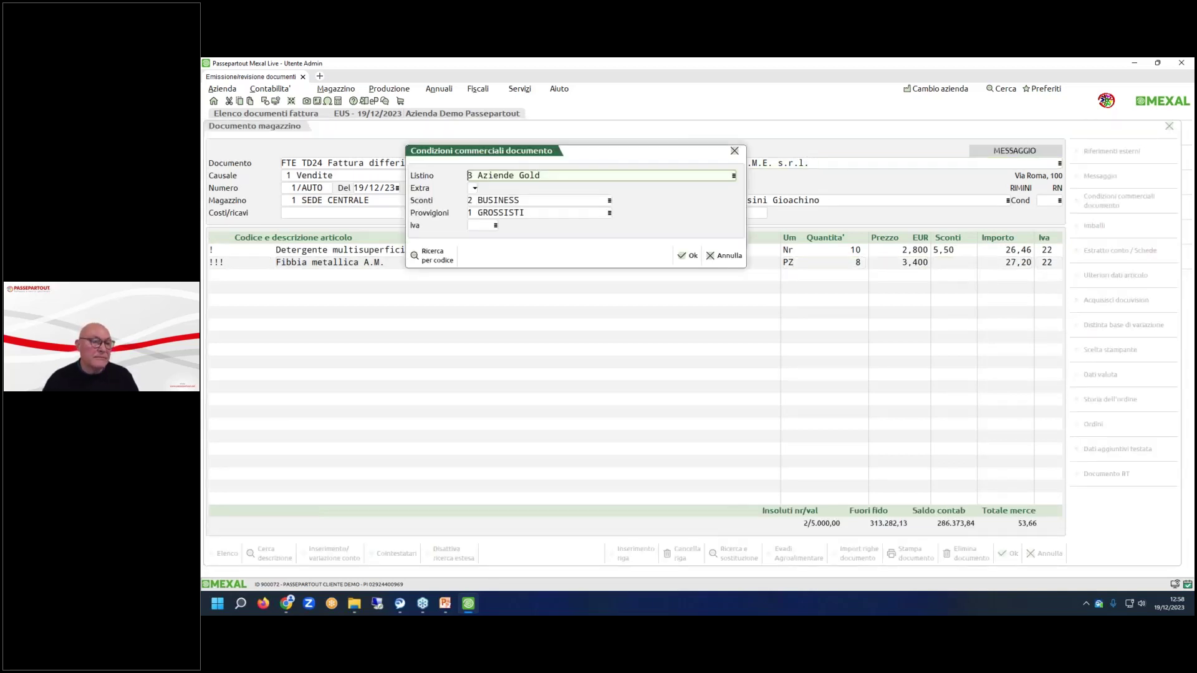
{"action": "type", "text": "2"}
{"action": "key", "text": "Return"}
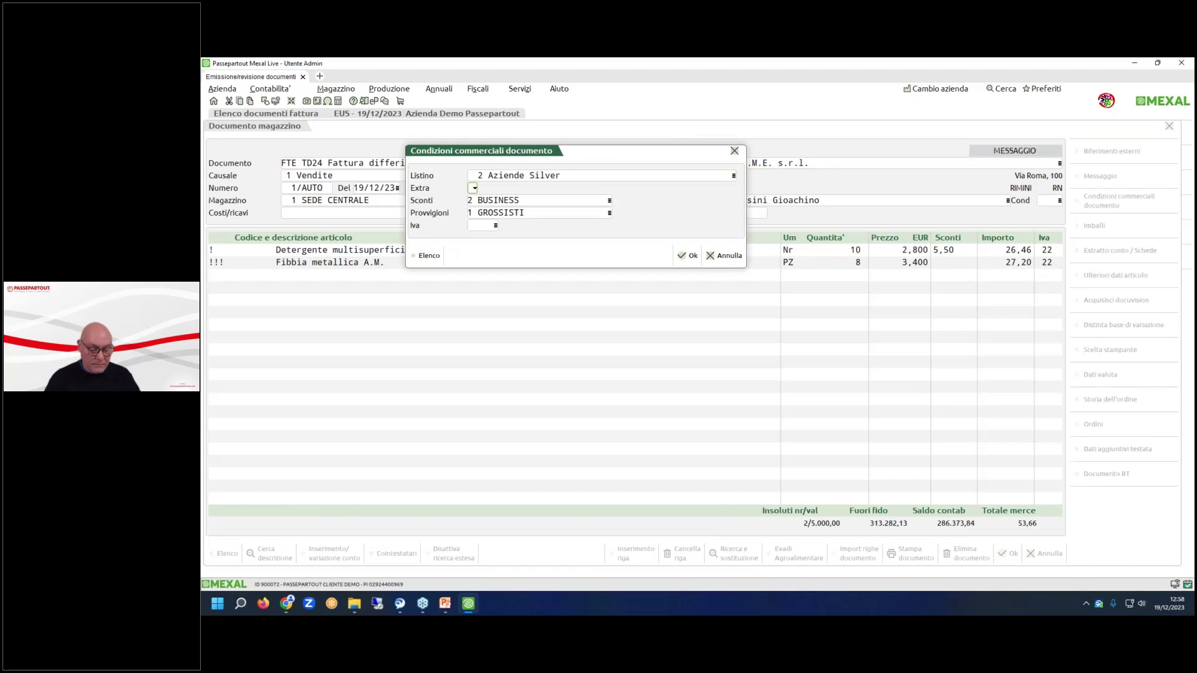
{"action": "key", "text": "F10"}
{"action": "key", "text": "Escape"}
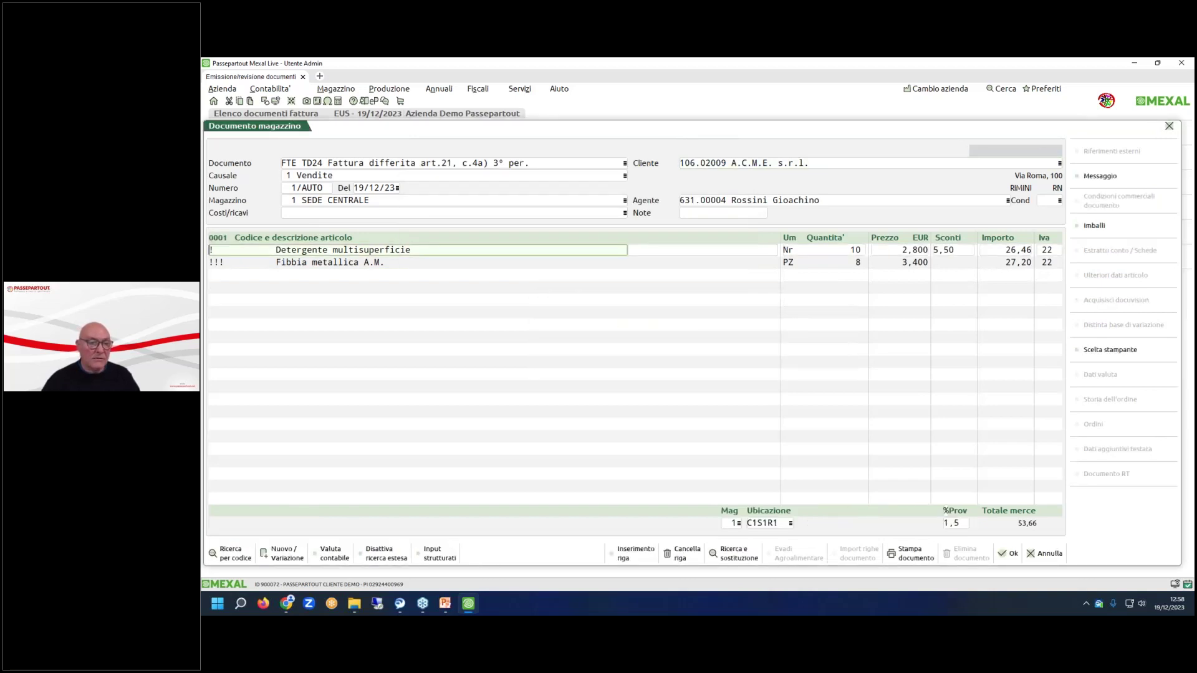
Step: Set the invoice's price list to 1 Aziende Base and the discount category to 1 EXECUTIVE, applying the new conditions to the existing rows
{"action": "left_click", "coordinate": [835, 163]}
{"action": "double_click", "coordinate": [835, 163]}
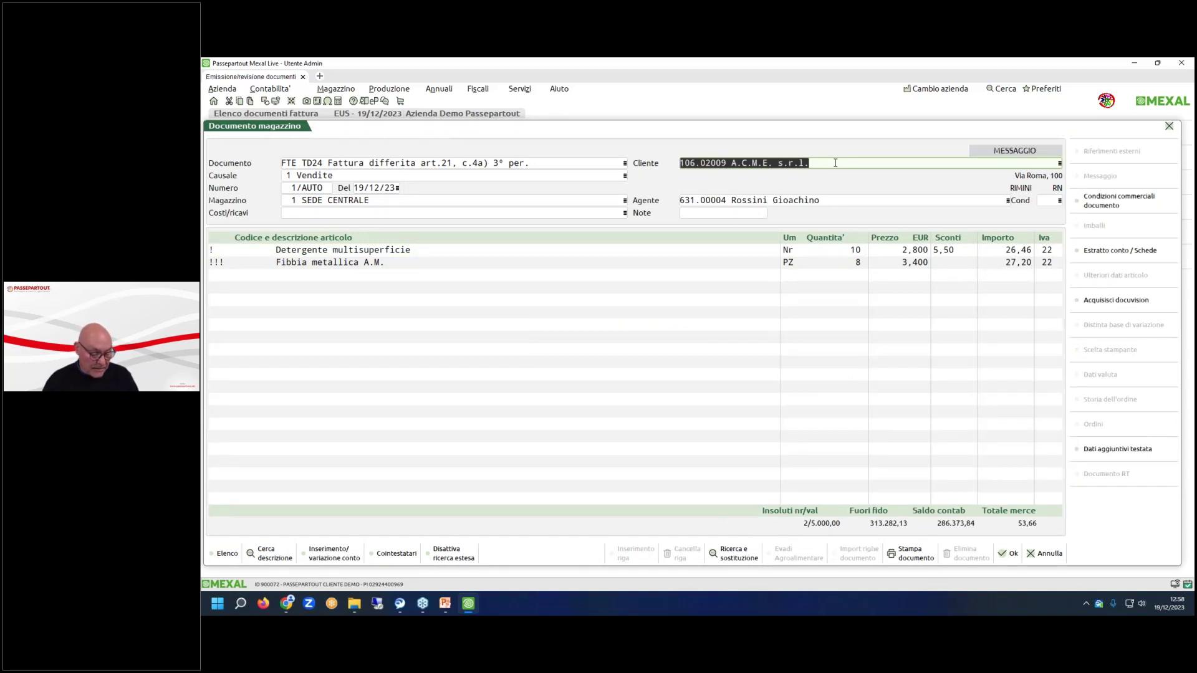
{"action": "key", "text": "shift+F6"}
{"action": "key", "text": "Down"}
{"action": "key", "text": "Up"}
{"action": "type", "text": "1"}
{"action": "key", "text": "Return"}
{"action": "key", "text": "Return"}
{"action": "type", "text": "1"}
{"action": "key", "text": "Return"}
{"action": "key", "text": "Return"}
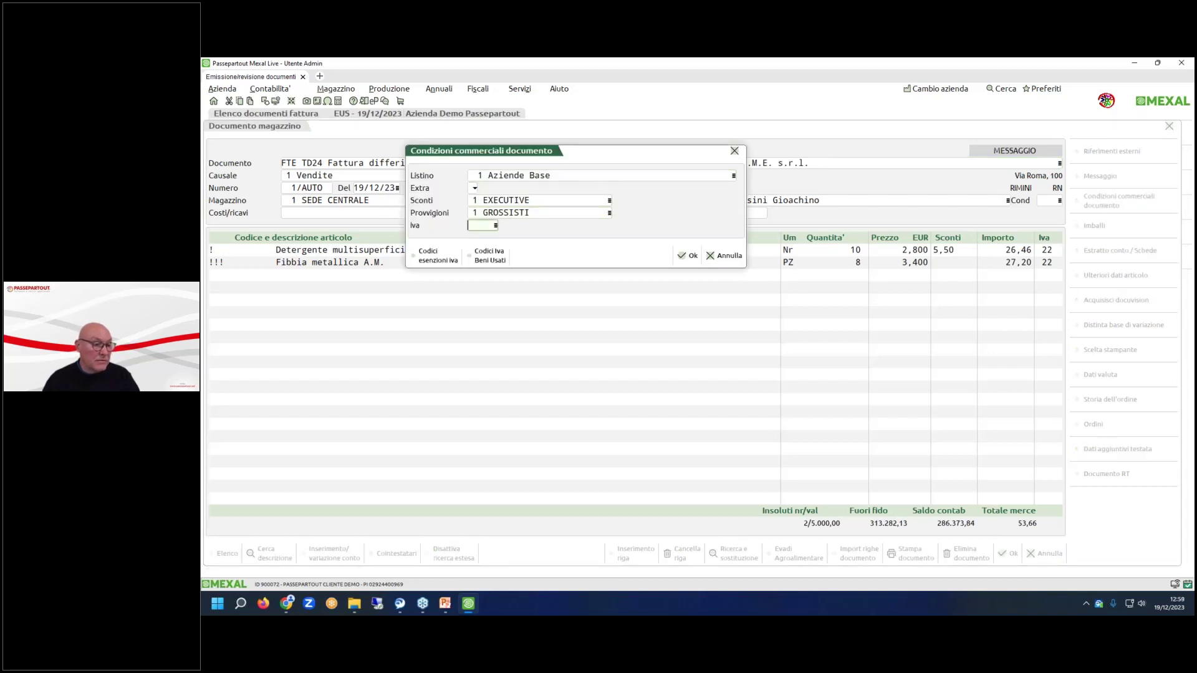
{"action": "key", "text": "Return"}
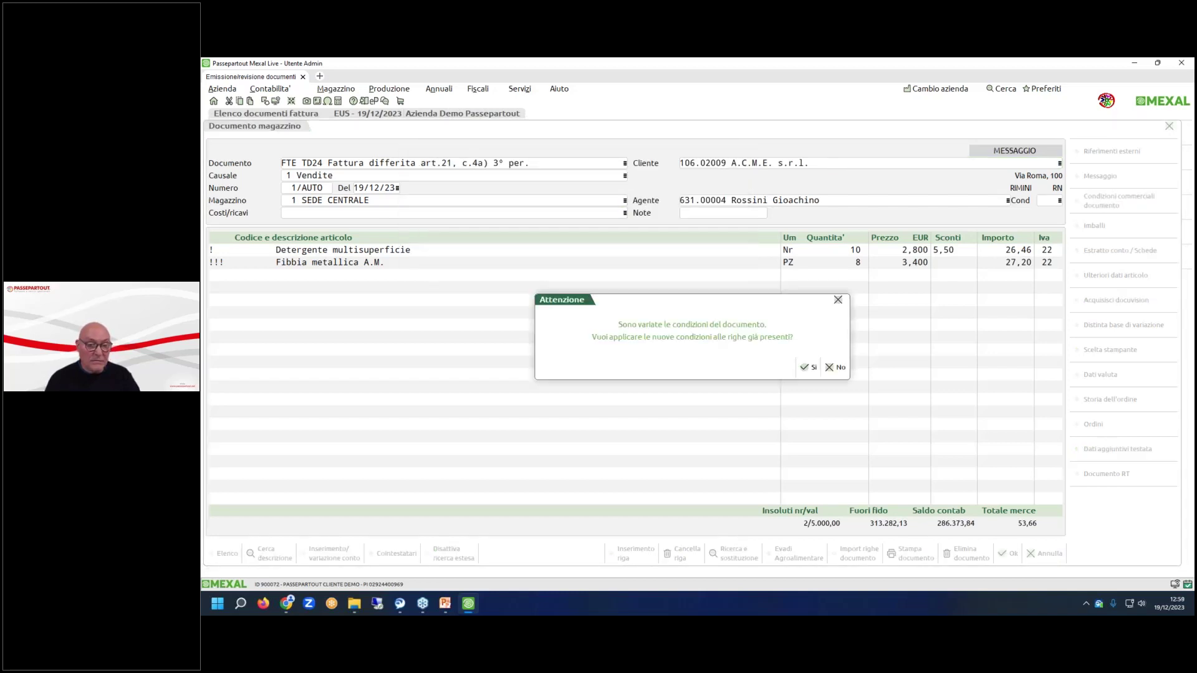
{"action": "key", "text": "Return"}
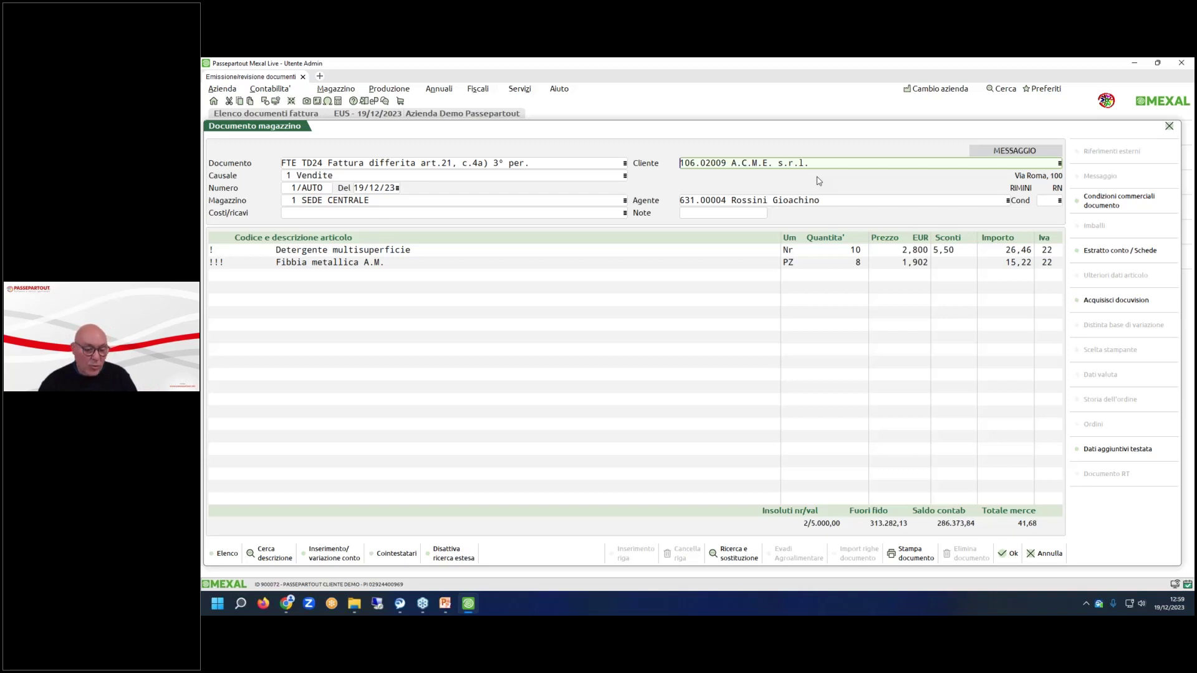
Step: Switch to the PowerPoint presentation to review the slide on applying commercial conditions, and return to Mexal
{"action": "left_click", "coordinate": [453, 602]}
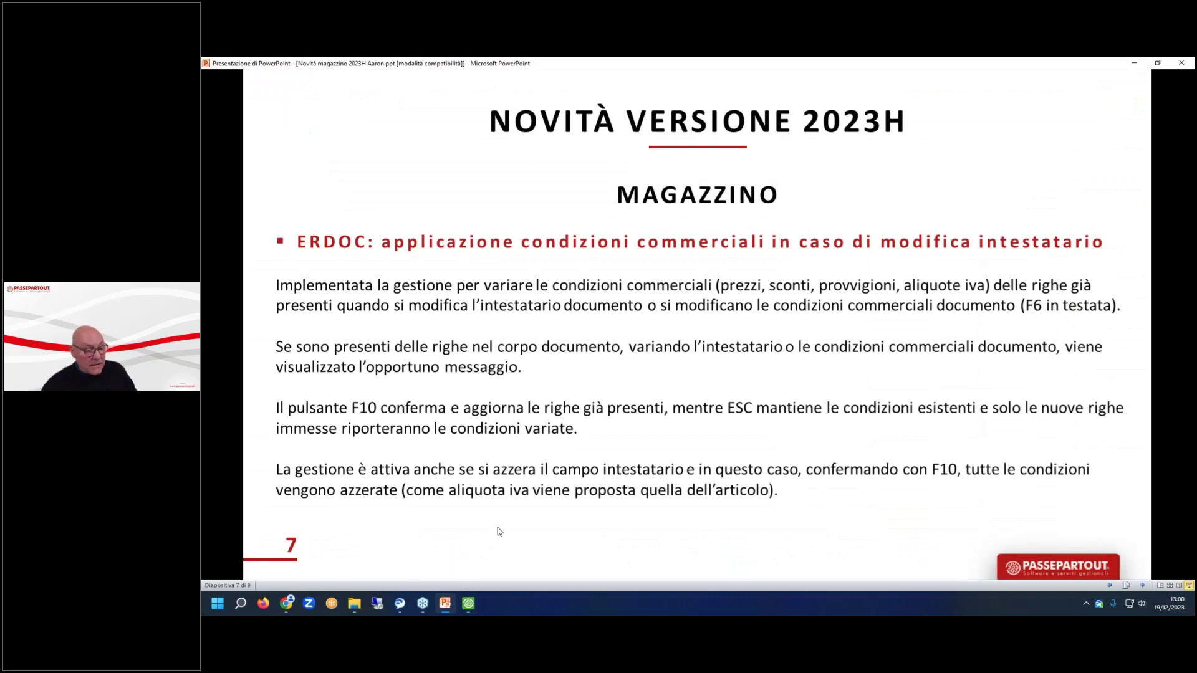
{"action": "left_click", "coordinate": [469, 602]}
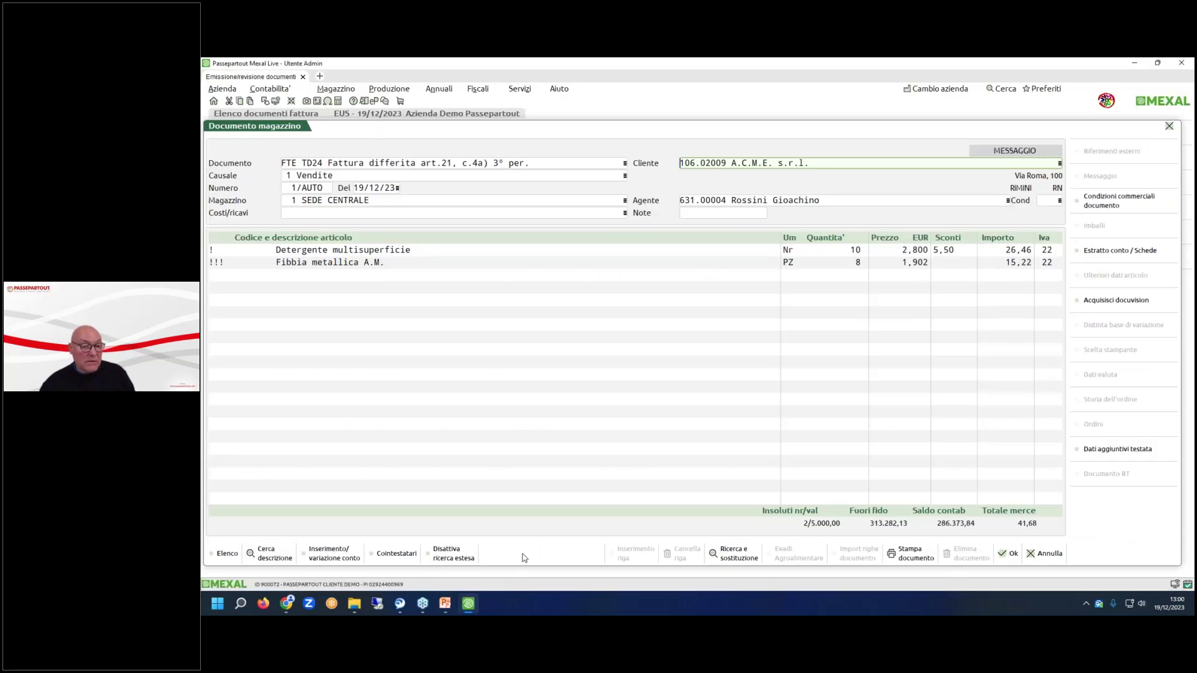
Step: Clear the invoice's customer, applying the change to the existing rows, and open the document's commercial conditions
{"action": "key", "text": "Return"}
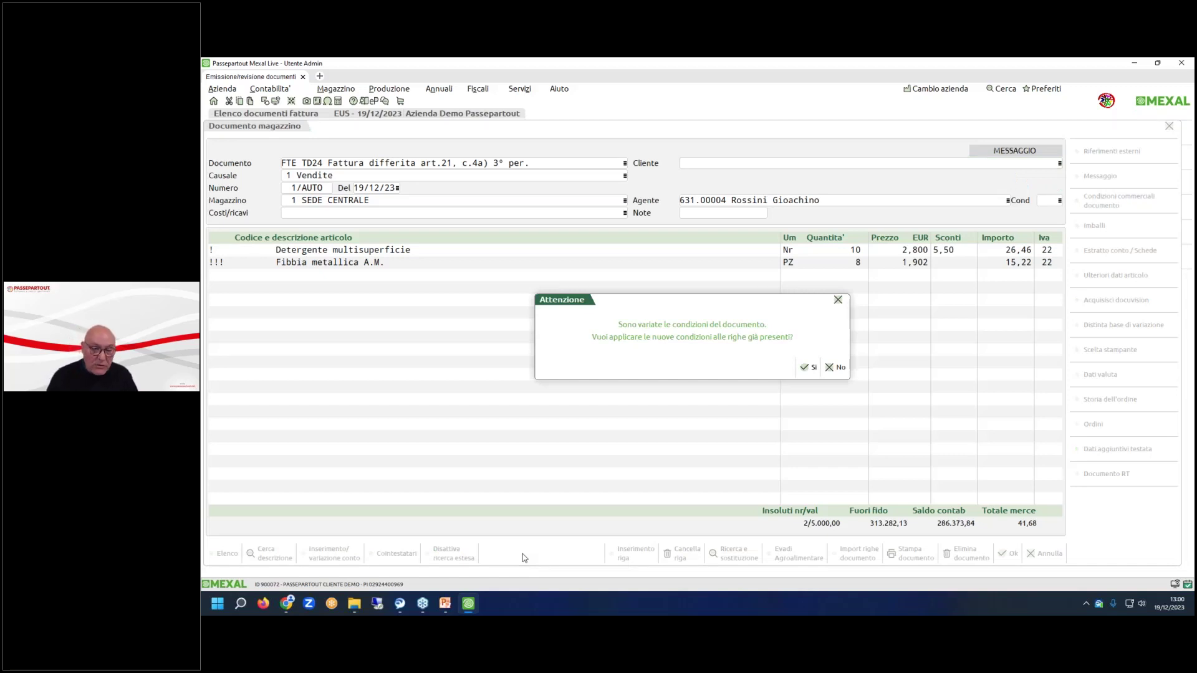
{"action": "key", "text": "Return"}
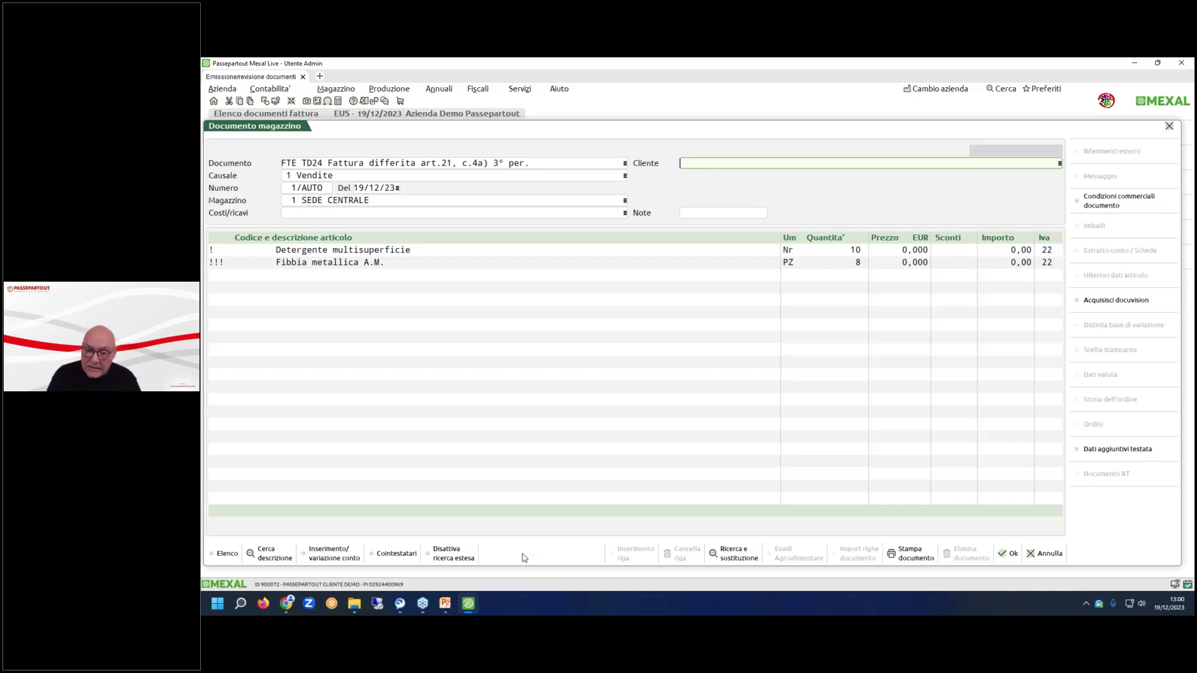
{"action": "key", "text": "shift+F6"}
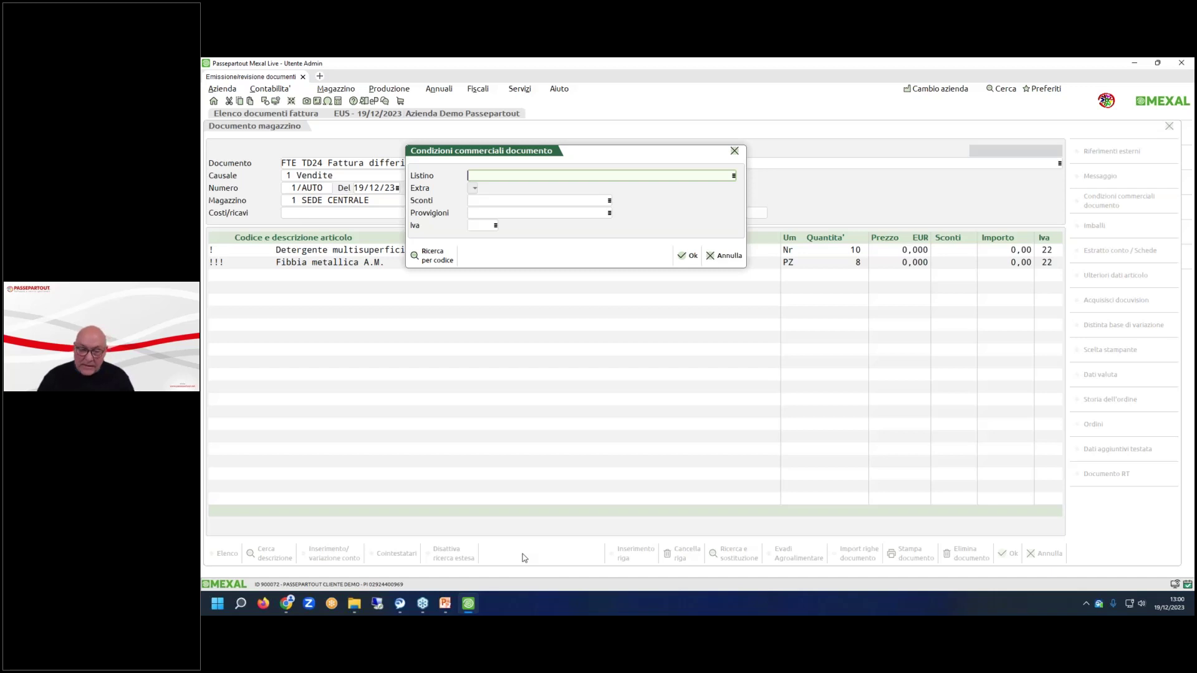
Step: Switch to the PowerPoint presentation and advance past the slide on commercial conditions
{"action": "left_click", "coordinate": [445, 605]}
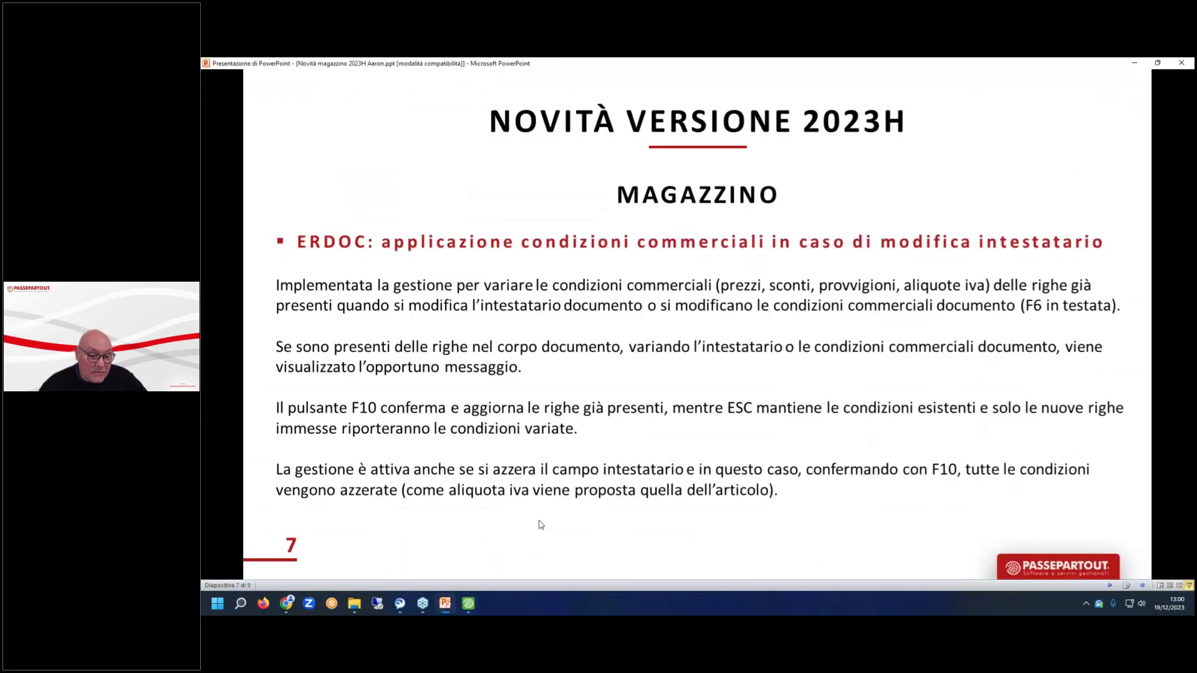
{"action": "key", "text": "Right"}
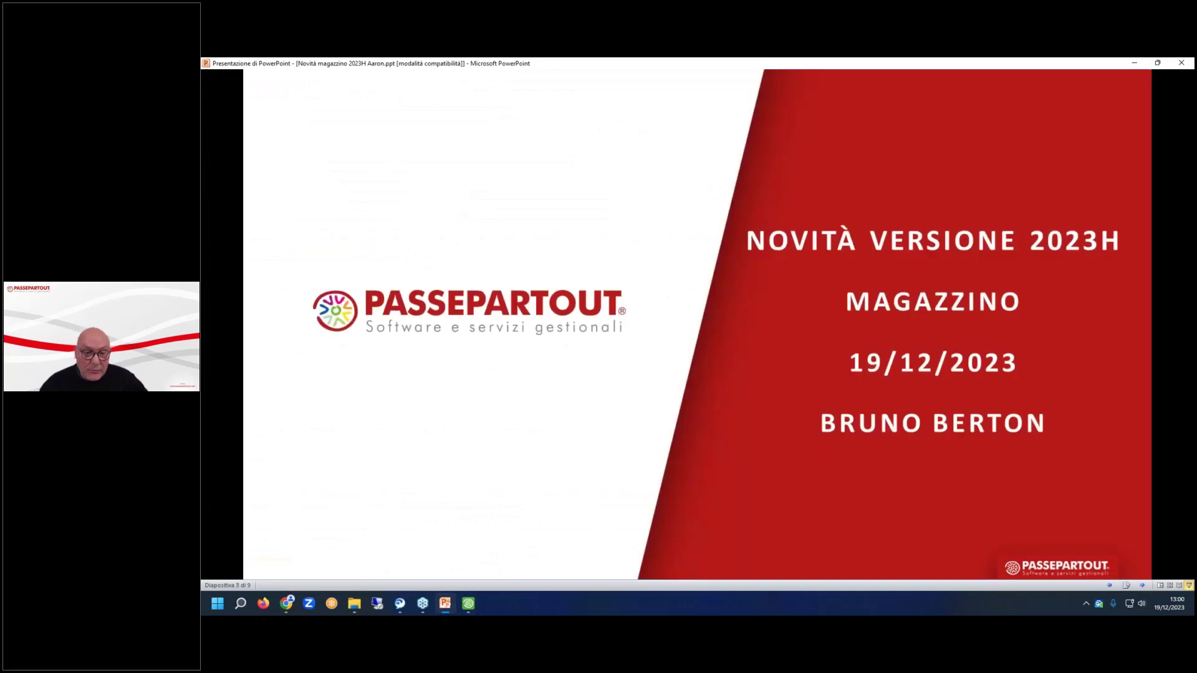